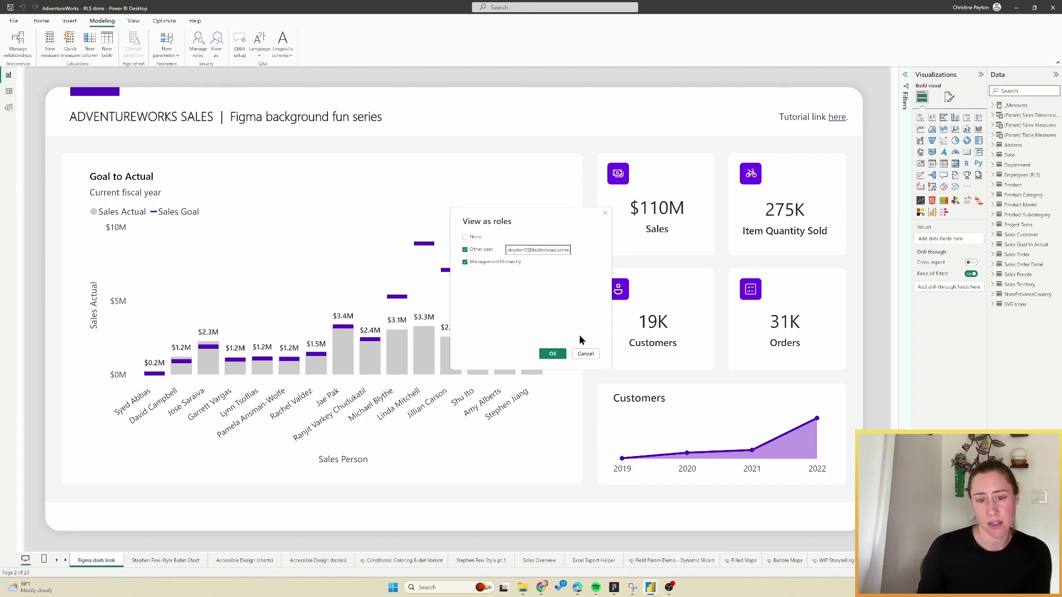
Apply the role view, then switch the impersonated user to another address, leaving one salesperson's $10M sales.
{"action": "left_click", "coordinate": [553, 354]}
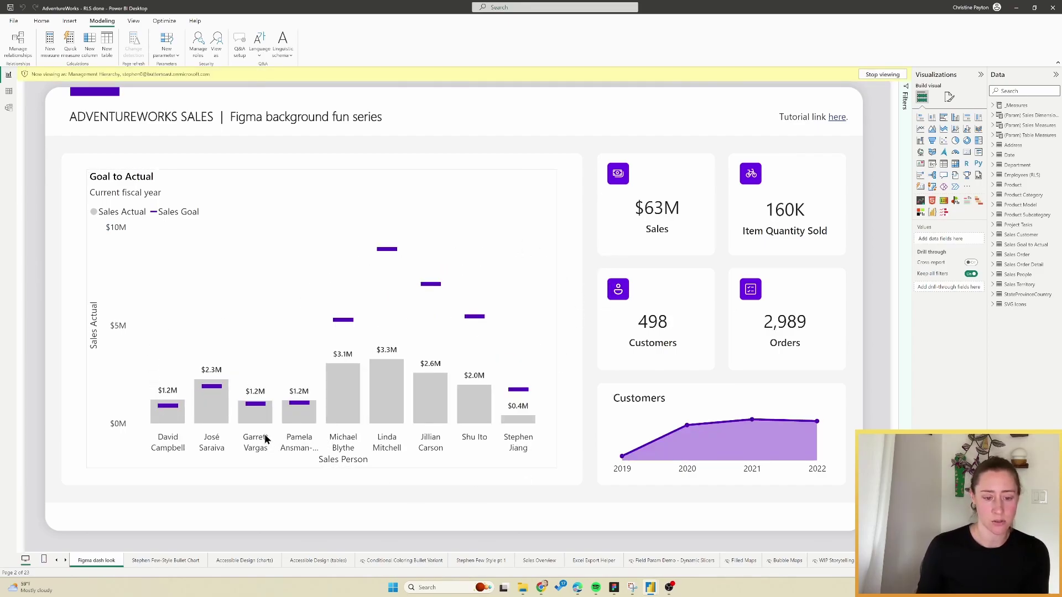
{"action": "left_click", "coordinate": [216, 43]}
{"action": "left_click_drag", "start_coordinate": [527, 250], "coordinate": [481, 254]}
{"action": "left_click", "coordinate": [558, 356]}
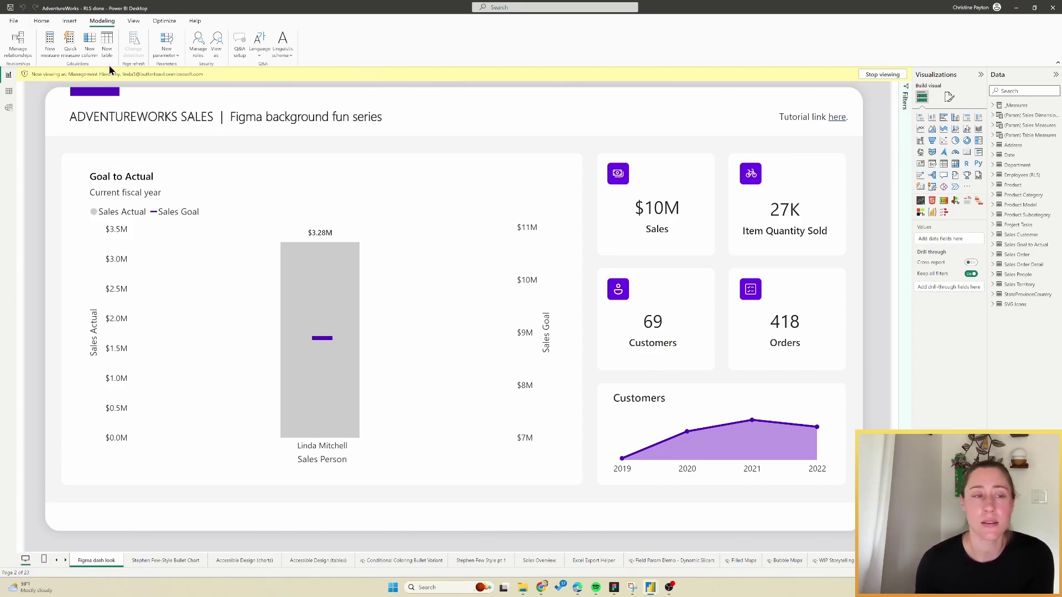
In Power Query, merge Employees (RLS) with itself on Manager ID = BusinessEntityID.
{"action": "left_click", "coordinate": [42, 22]}
{"action": "left_click", "coordinate": [248, 45]}
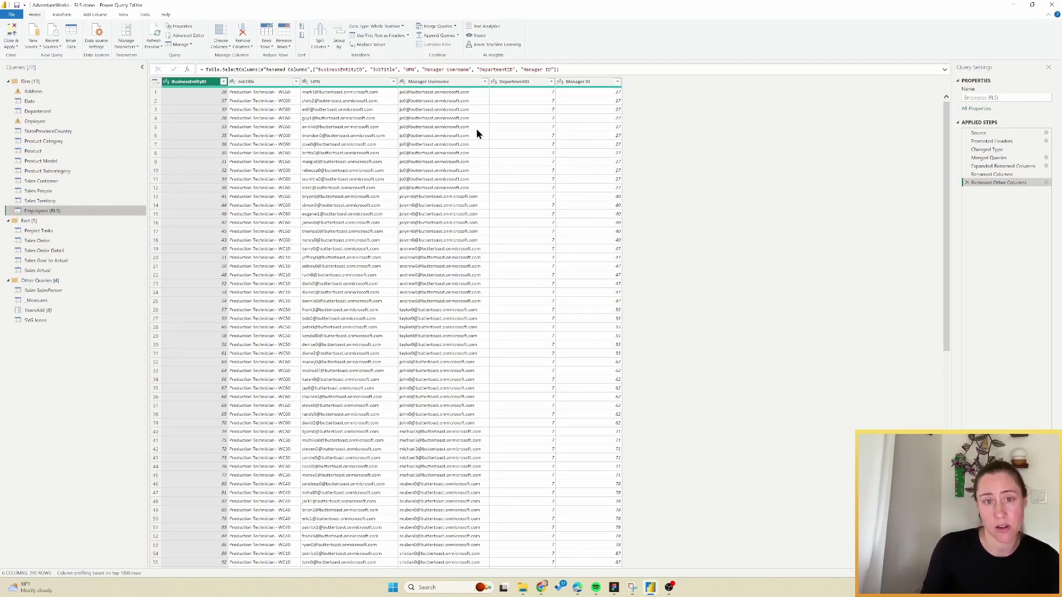
{"action": "left_click", "coordinate": [360, 87]}
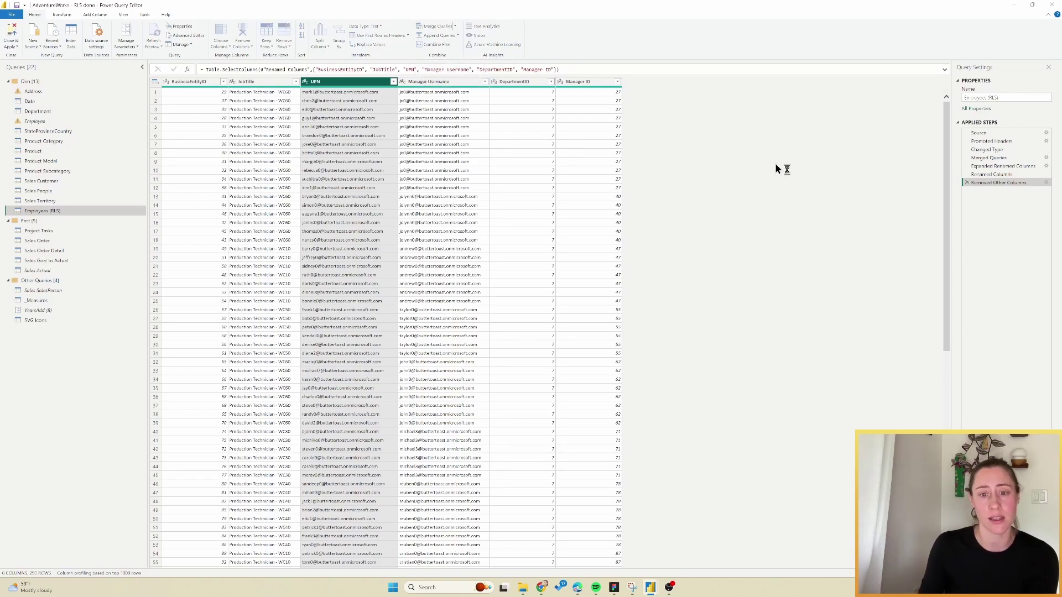
{"action": "left_click", "coordinate": [437, 26]}
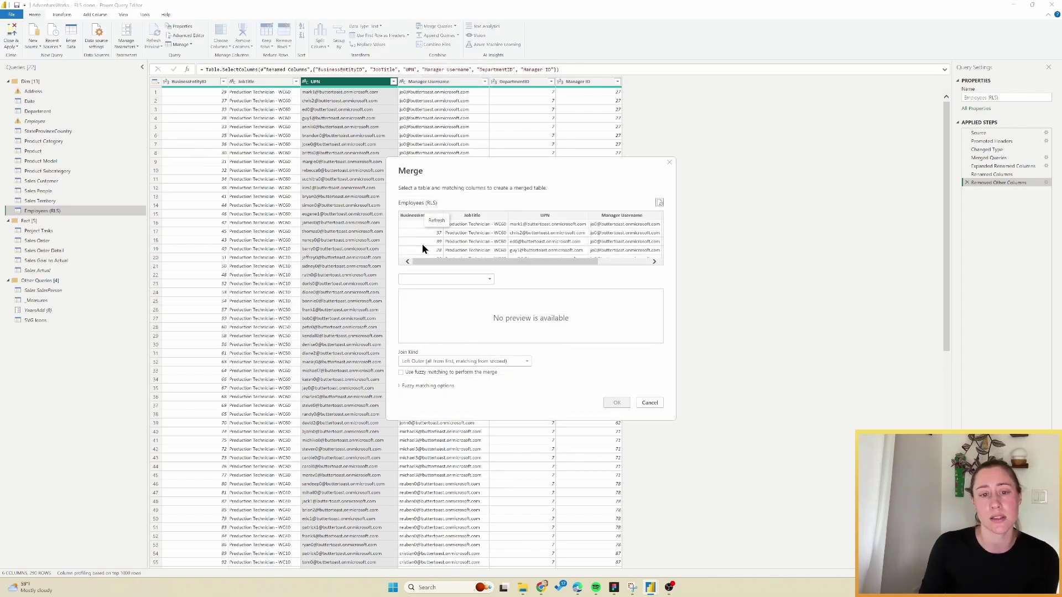
{"action": "left_click", "coordinate": [446, 280]}
{"action": "left_click", "coordinate": [453, 315]}
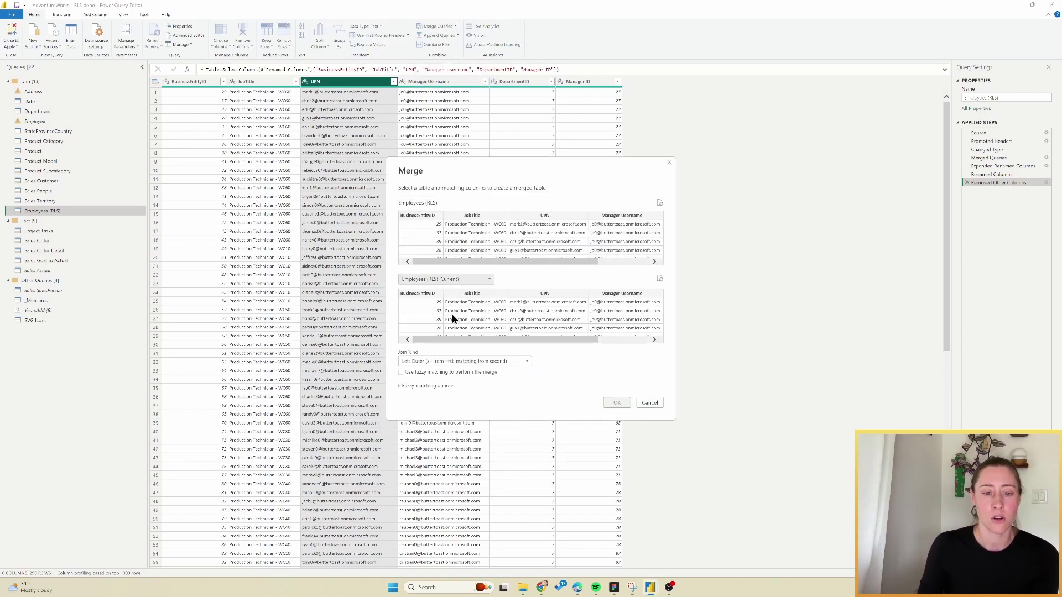
{"action": "left_click_drag", "start_coordinate": [582, 262], "coordinate": [623, 264]}
{"action": "left_click", "coordinate": [652, 217]}
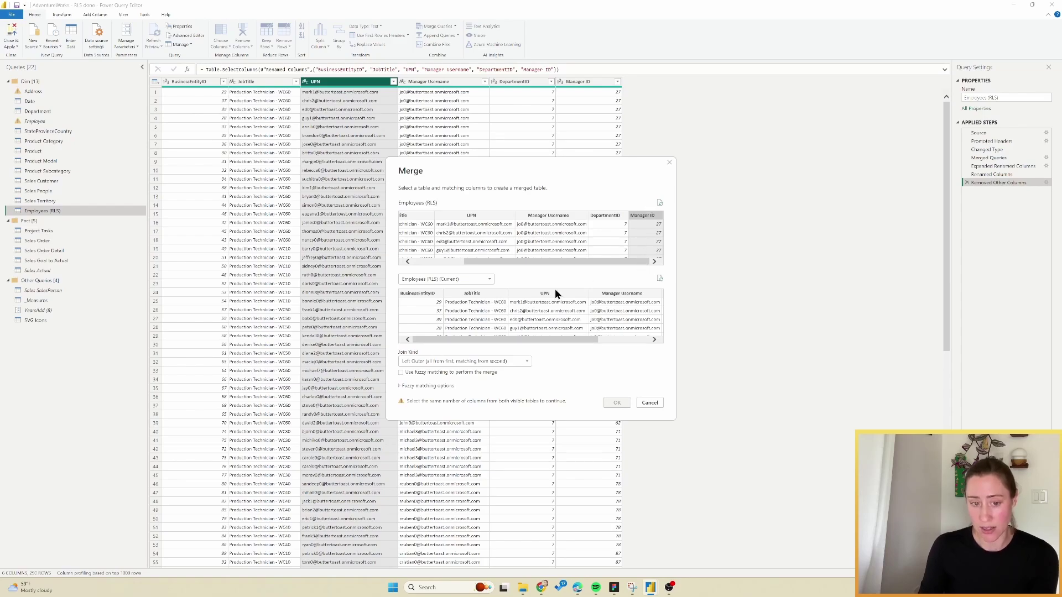
{"action": "left_click", "coordinate": [413, 293]}
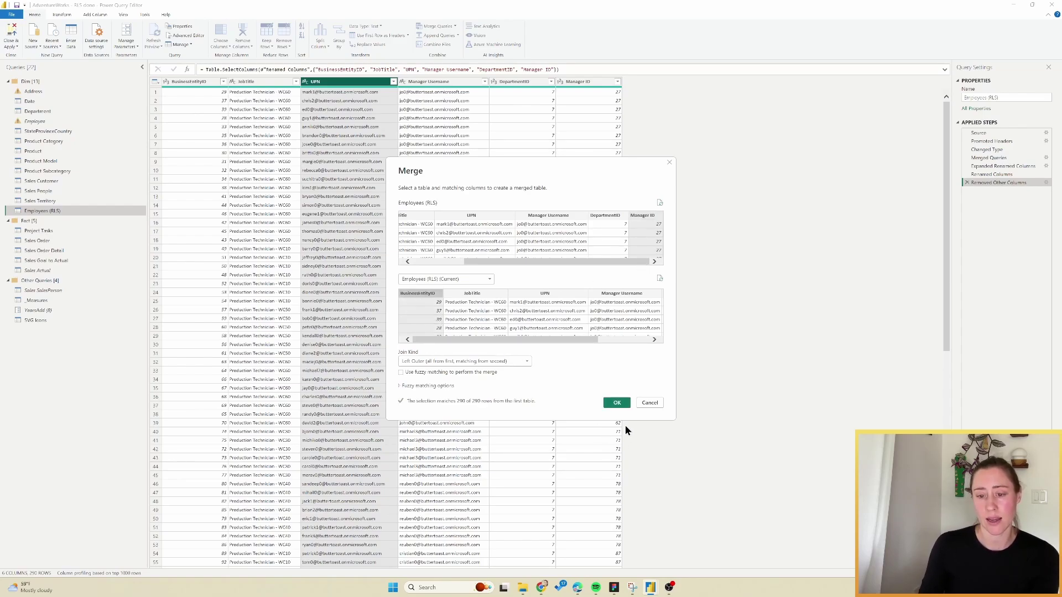
{"action": "left_click", "coordinate": [617, 404]}
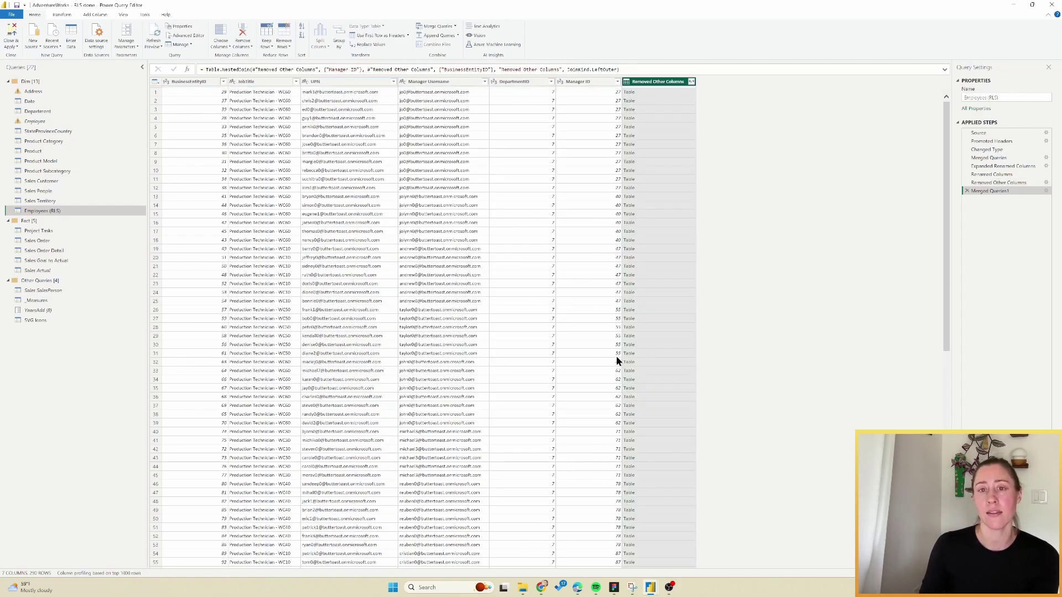
Expand only Manager Username from the merged column and apply the query changes.
{"action": "left_click", "coordinate": [692, 82]}
{"action": "left_click", "coordinate": [570, 115]}
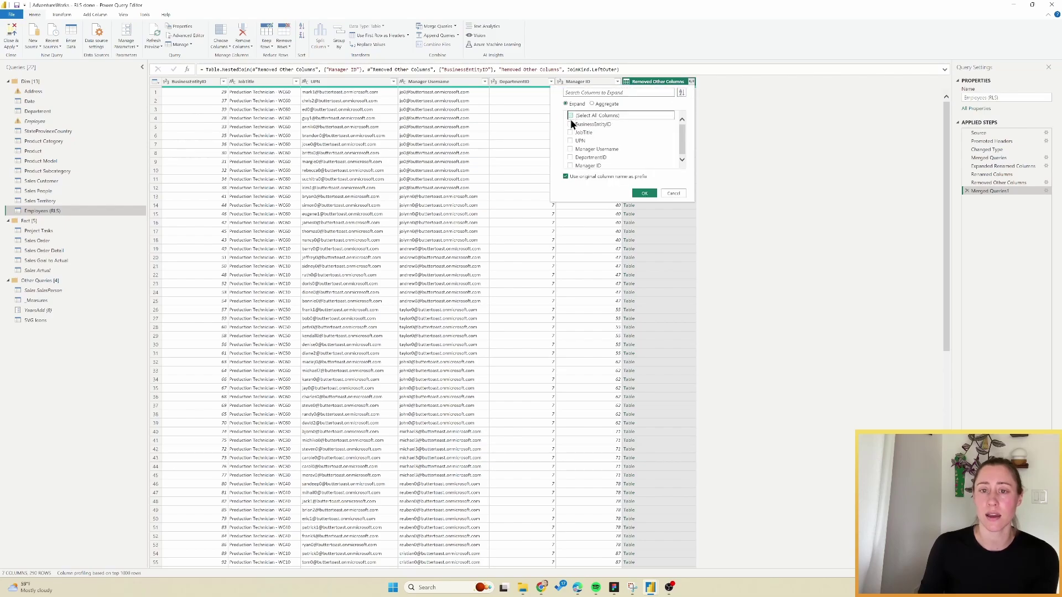
{"action": "left_click", "coordinate": [571, 148]}
{"action": "left_click", "coordinate": [645, 193]}
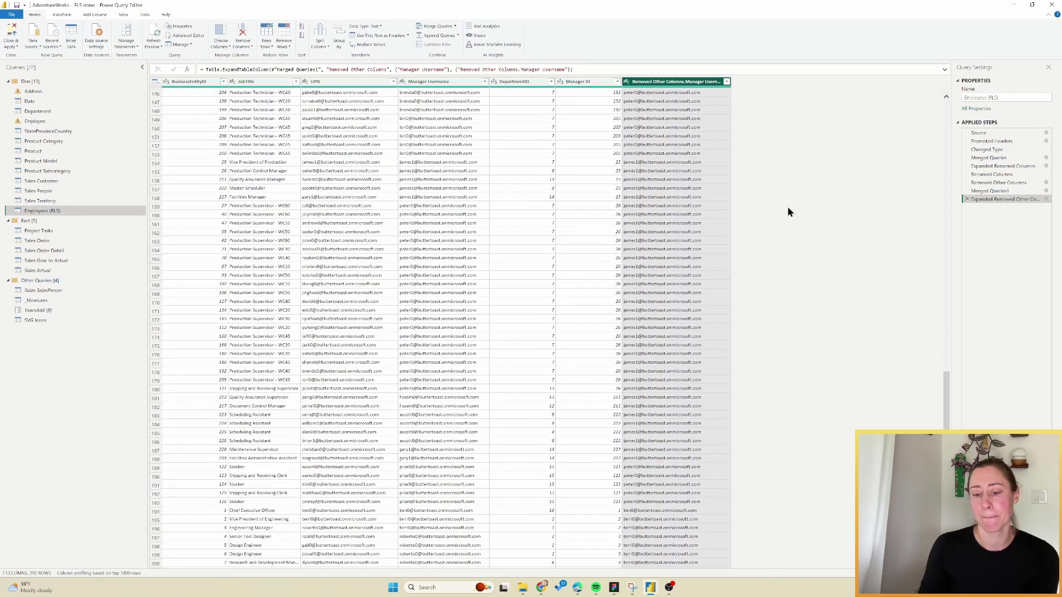
{"action": "key", "text": "alt+F4"}
{"action": "left_click", "coordinate": [569, 310]}
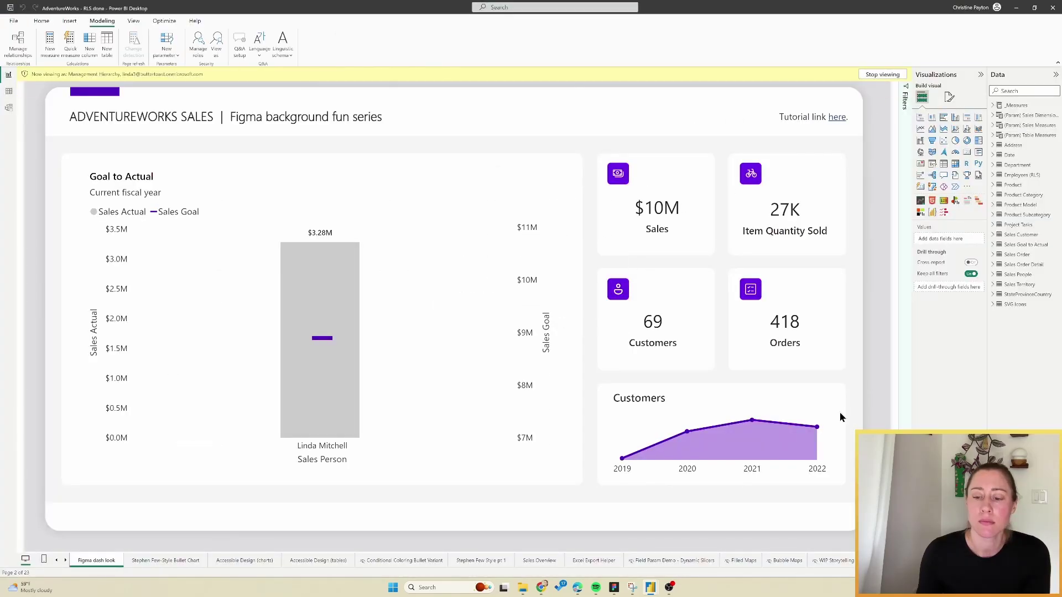
In the AdventureWorks - RLS file, inspect the Employees (RLS)–Sales People relationship, then view the Employees (RLS) rows.
{"action": "mouse_move", "coordinate": [650, 592]}
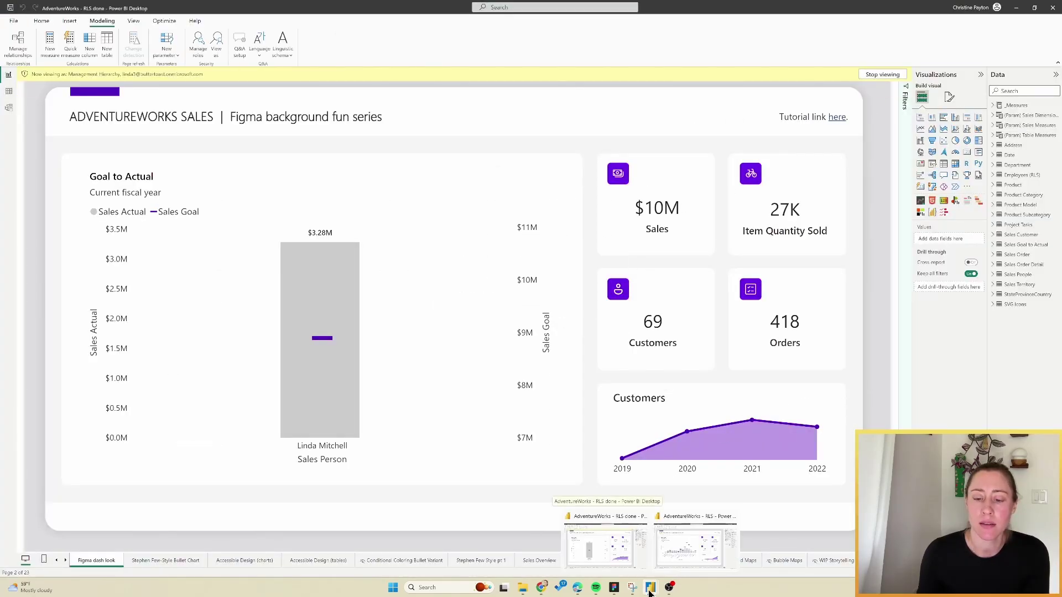
{"action": "left_click", "coordinate": [699, 545]}
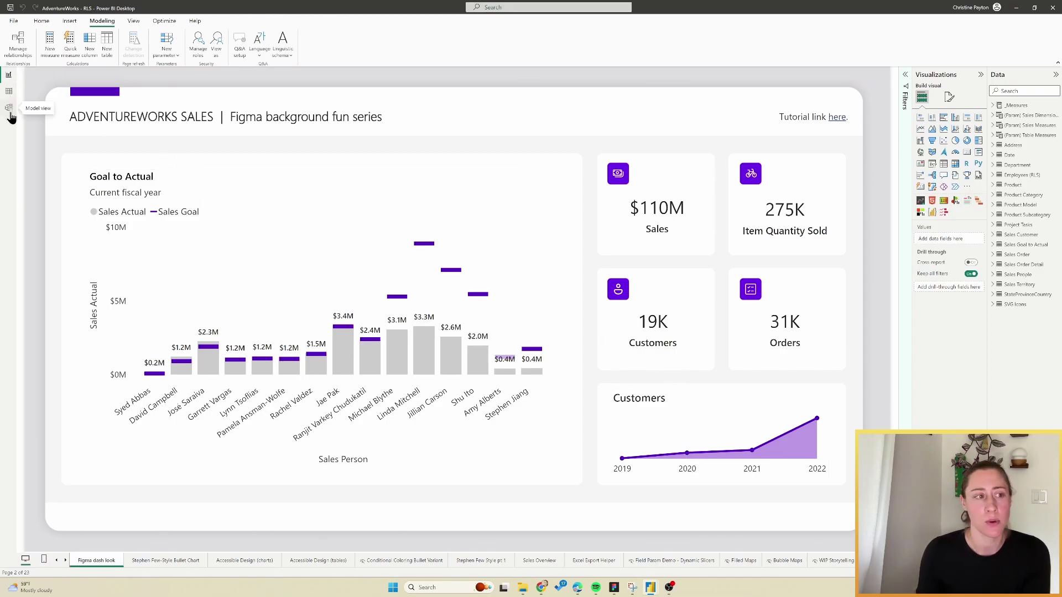
{"action": "left_click", "coordinate": [10, 111]}
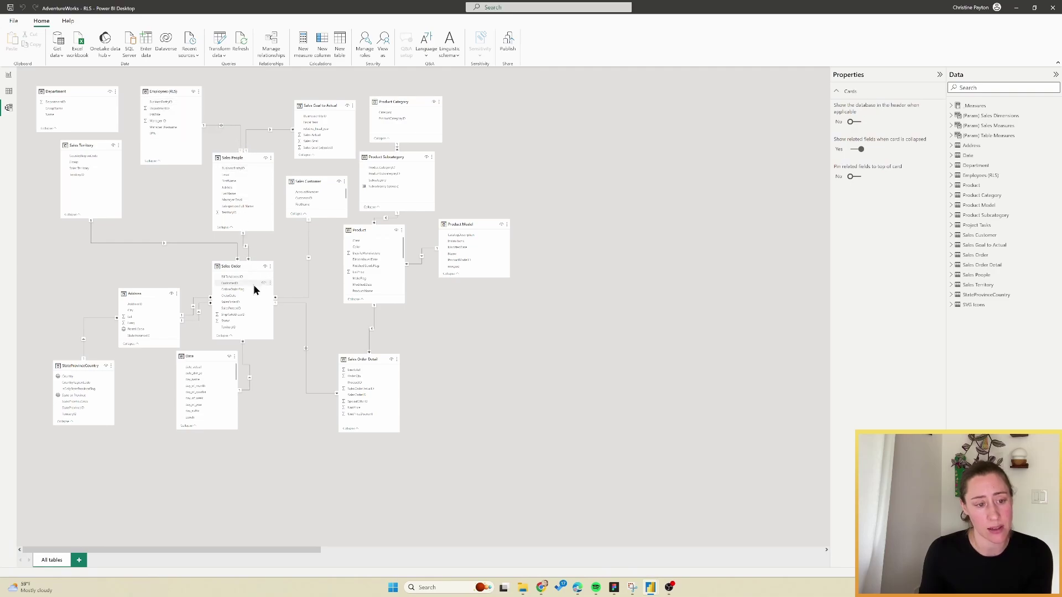
{"action": "left_click", "coordinate": [233, 127]}
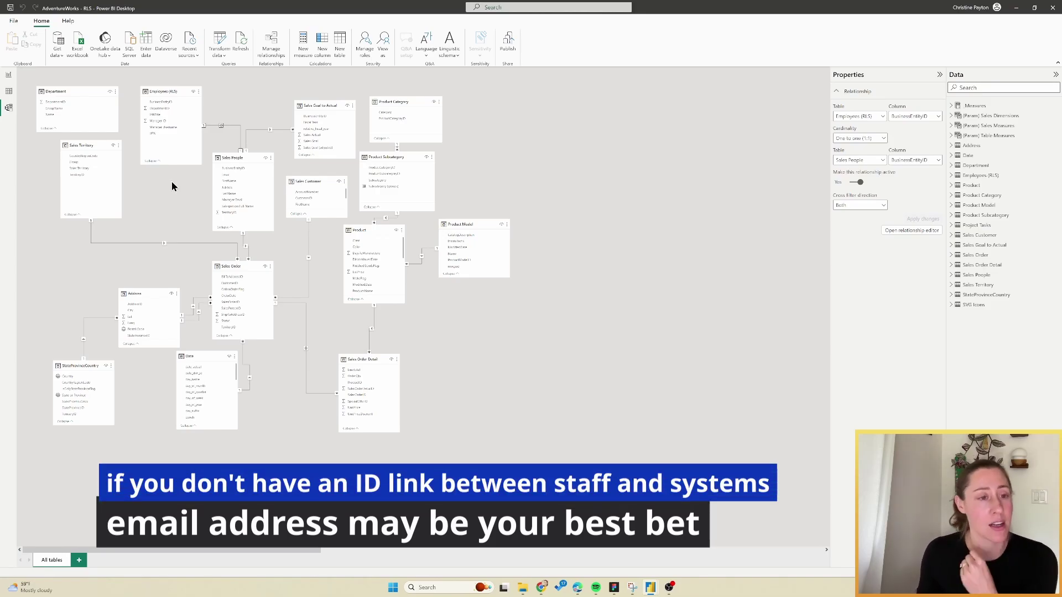
{"action": "left_click", "coordinate": [9, 91]}
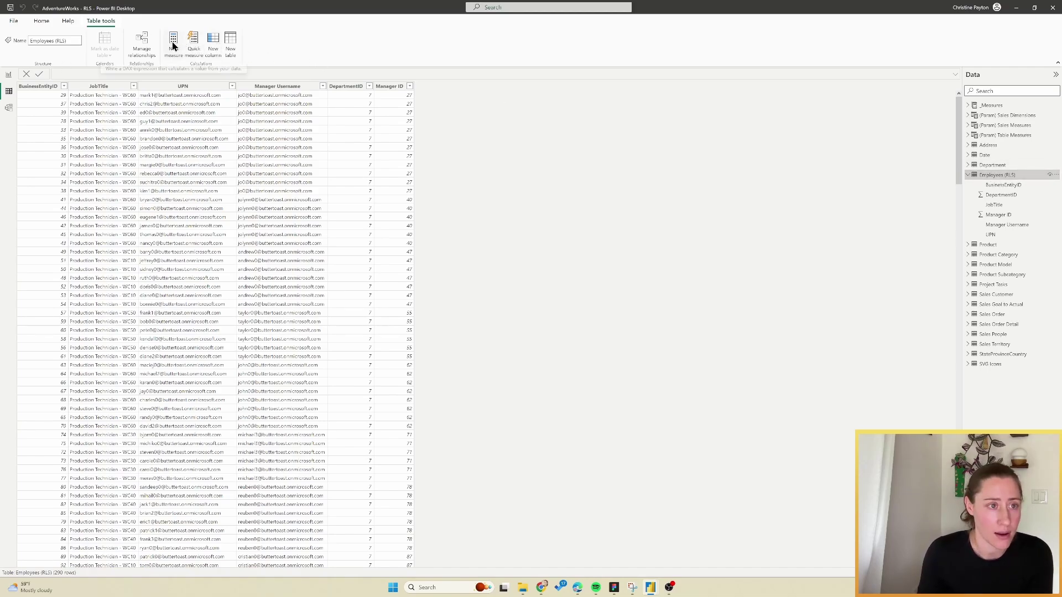
Add the calculated column Path = PATH('Employees (RLS)'[UPN], 'Employees (RLS)'[Manager Username]).
{"action": "left_click", "coordinate": [210, 39]}
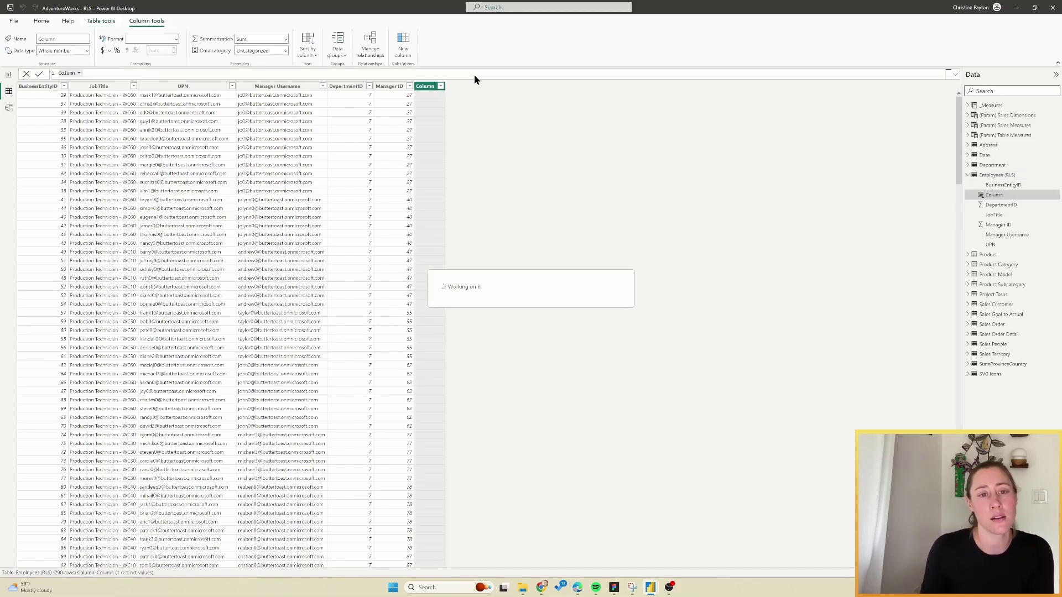
{"action": "type", "text": "Path ="}
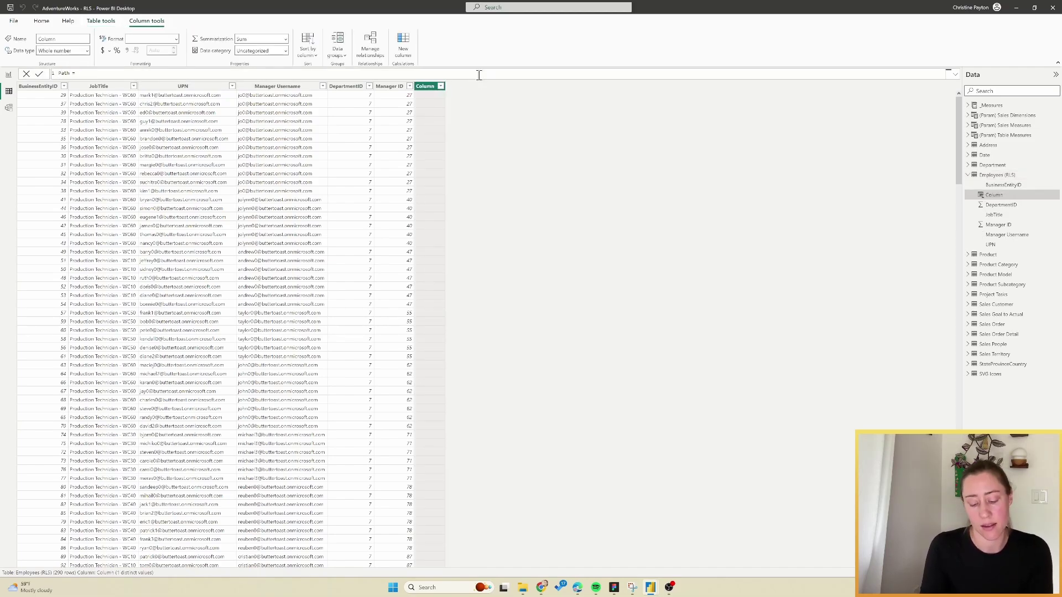
{"action": "type", "text": " PATH("}
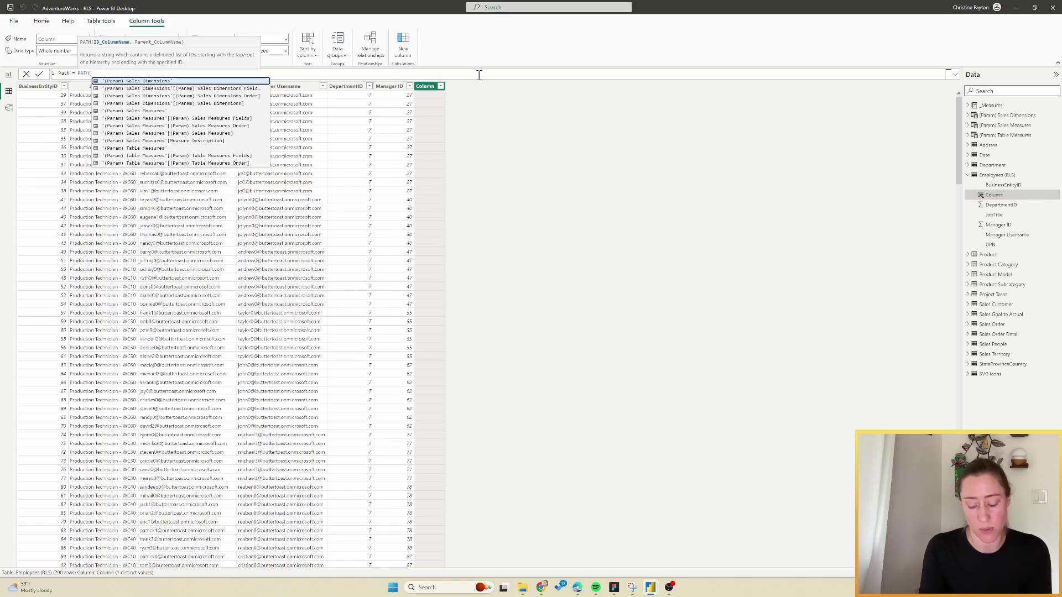
{"action": "type", "text": "'Employees (RLS)'[UPN"}
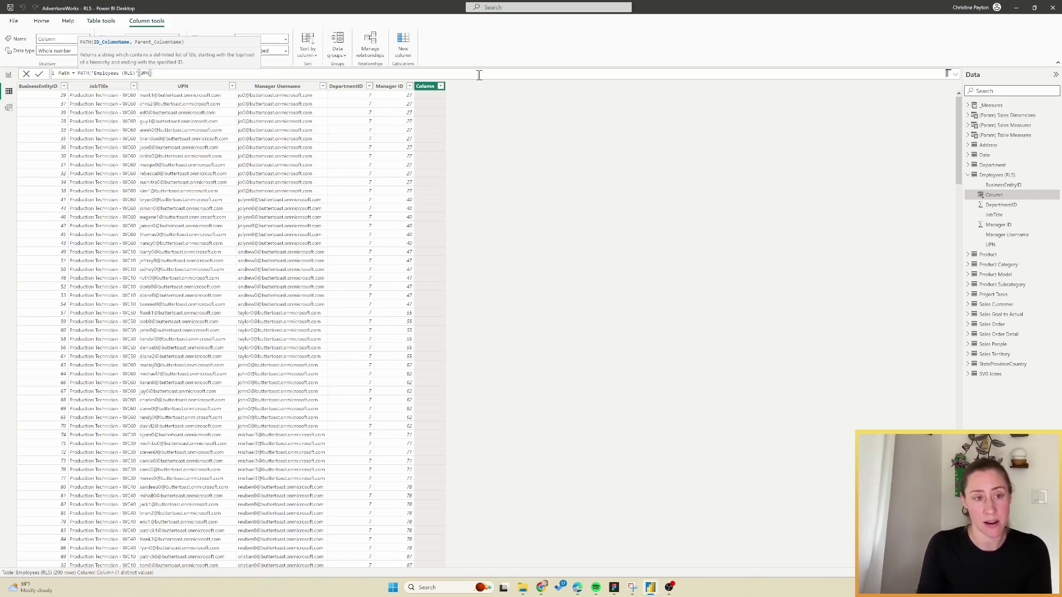
{"action": "type", "text": "], "}
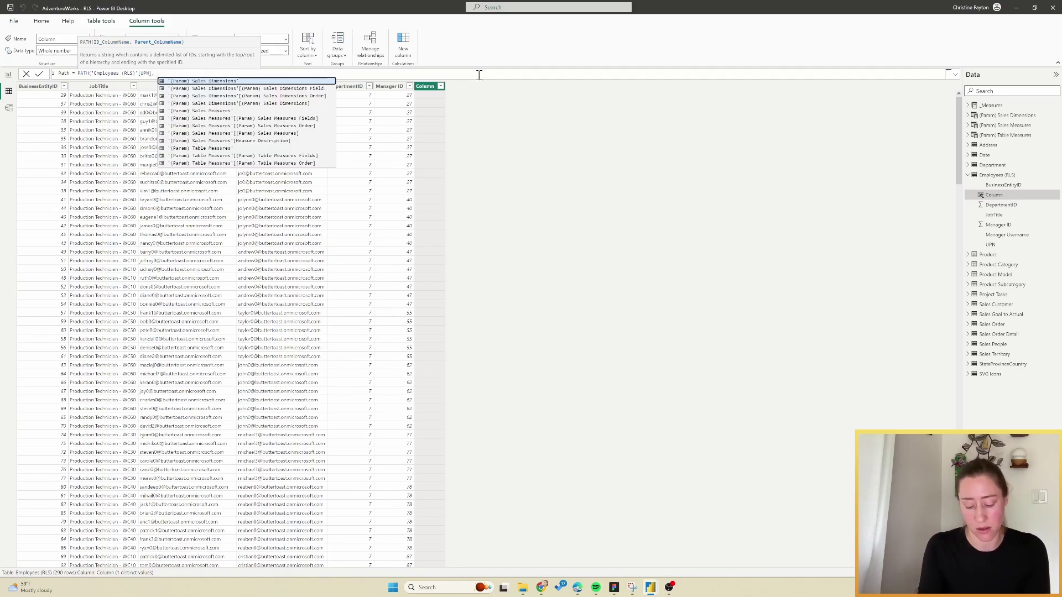
{"action": "type", "text": "manag"}
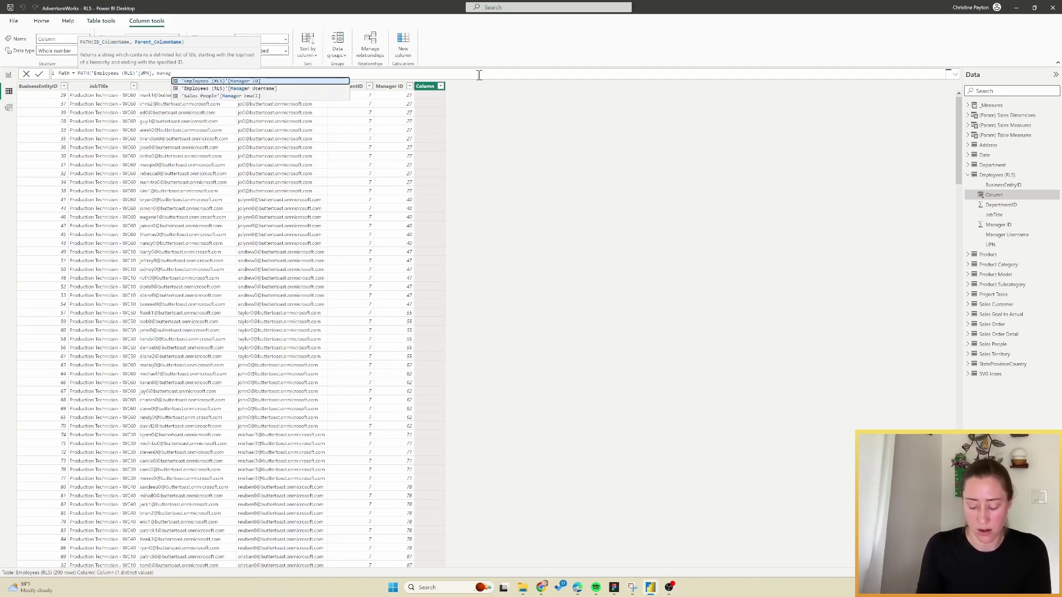
{"action": "key", "text": "Down"}
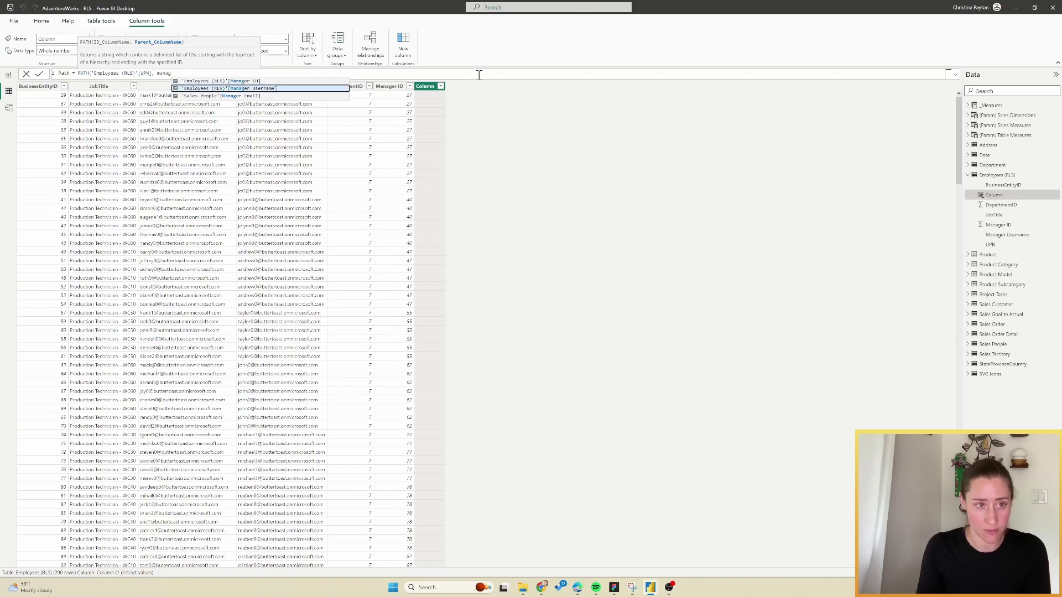
{"action": "key", "text": "Tab"}
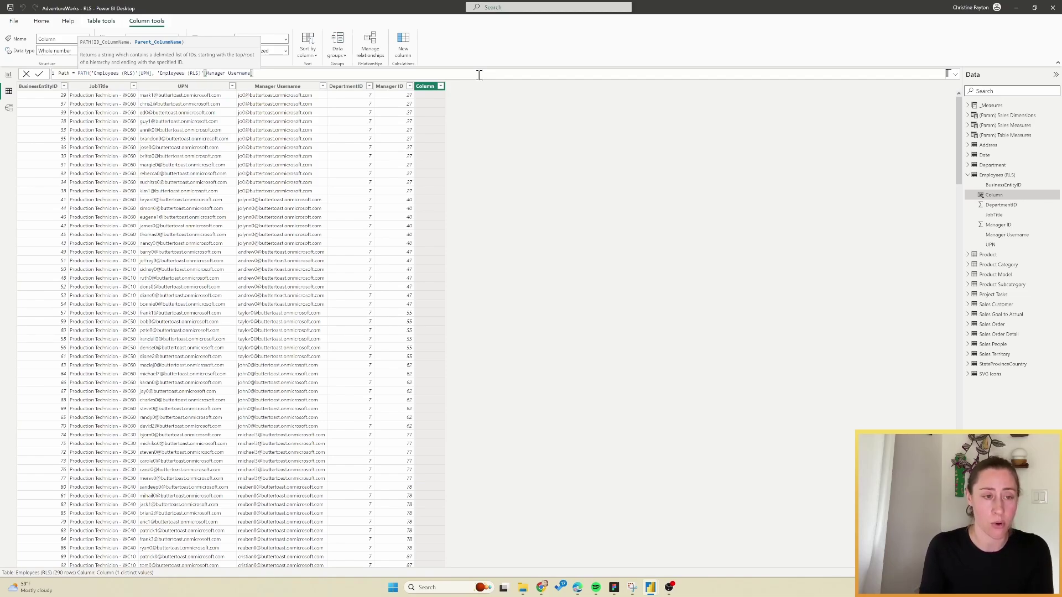
{"action": "type", "text": "])"}
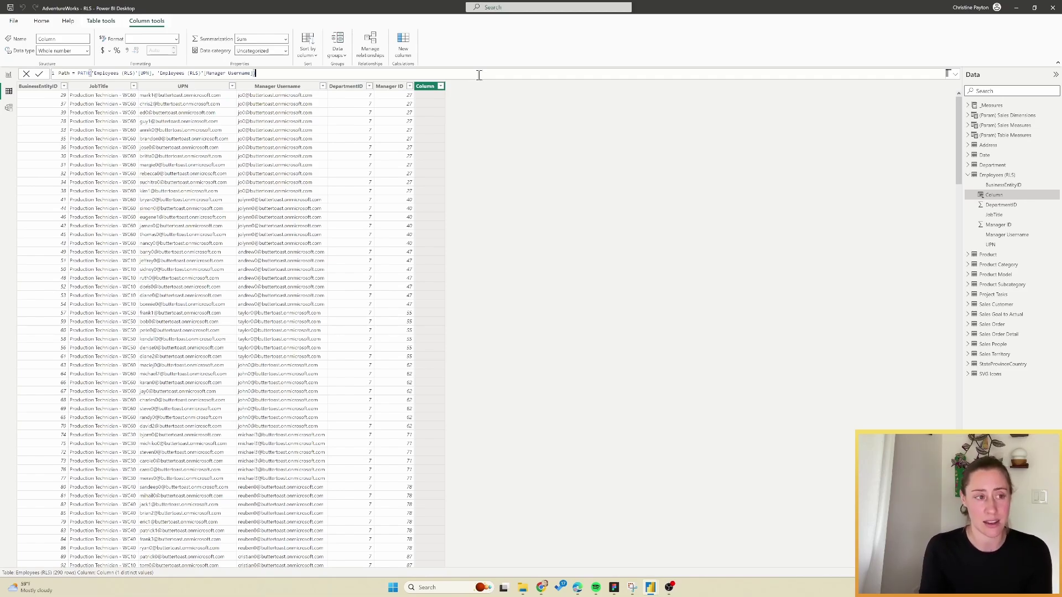
{"action": "key", "text": "Return"}
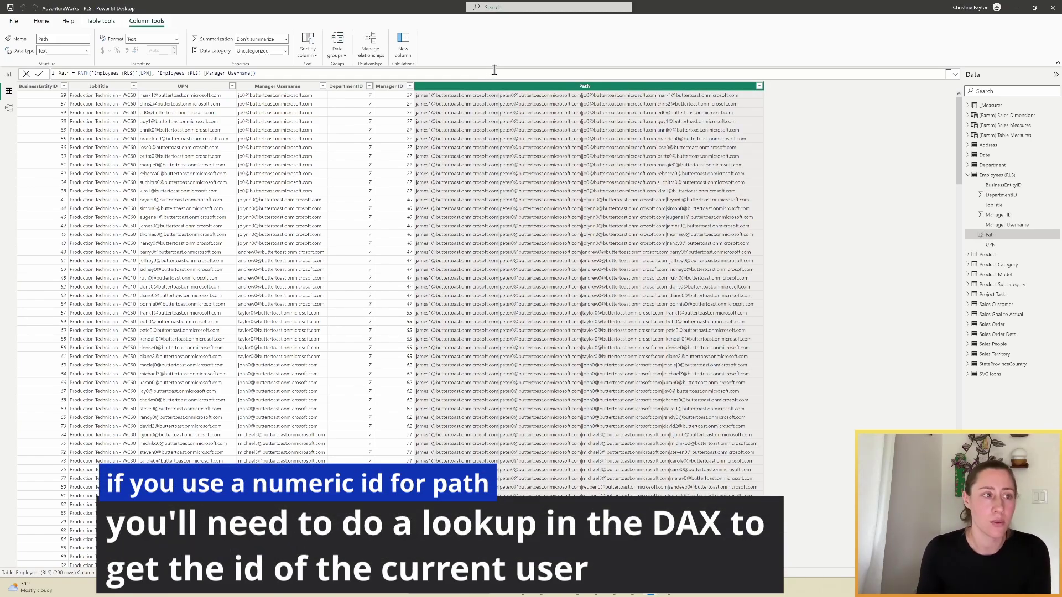
Create a new security role and rename it Management Hierarchy.
{"action": "left_click", "coordinate": [8, 76]}
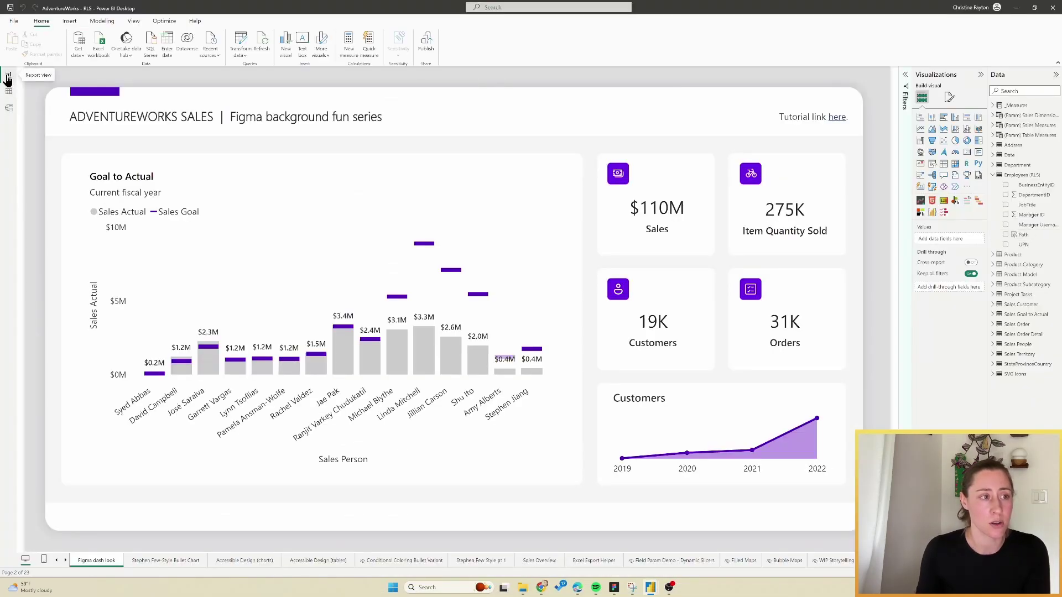
{"action": "left_click", "coordinate": [103, 21]}
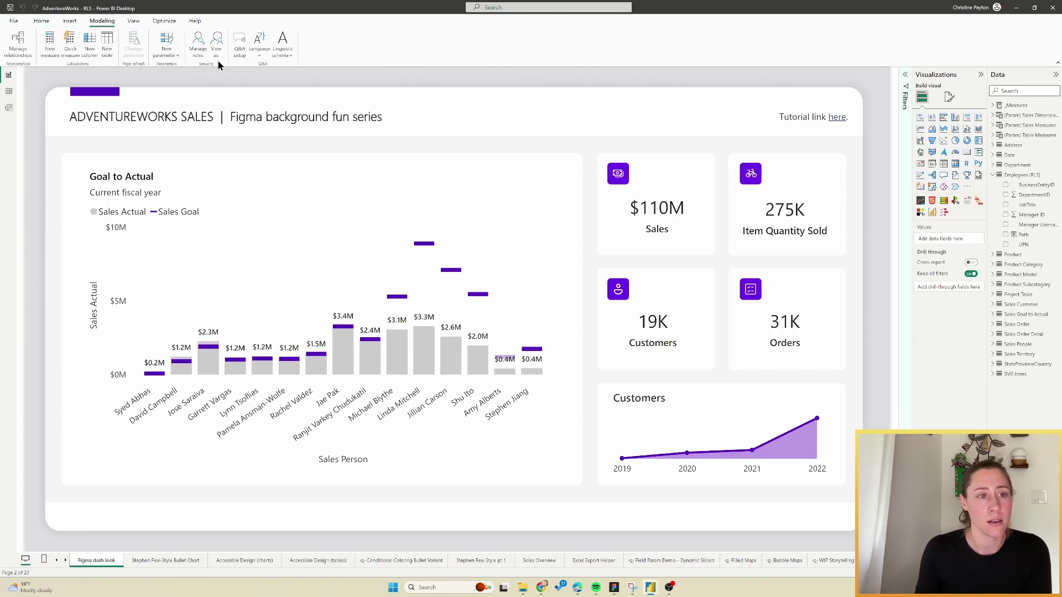
{"action": "left_click", "coordinate": [196, 42]}
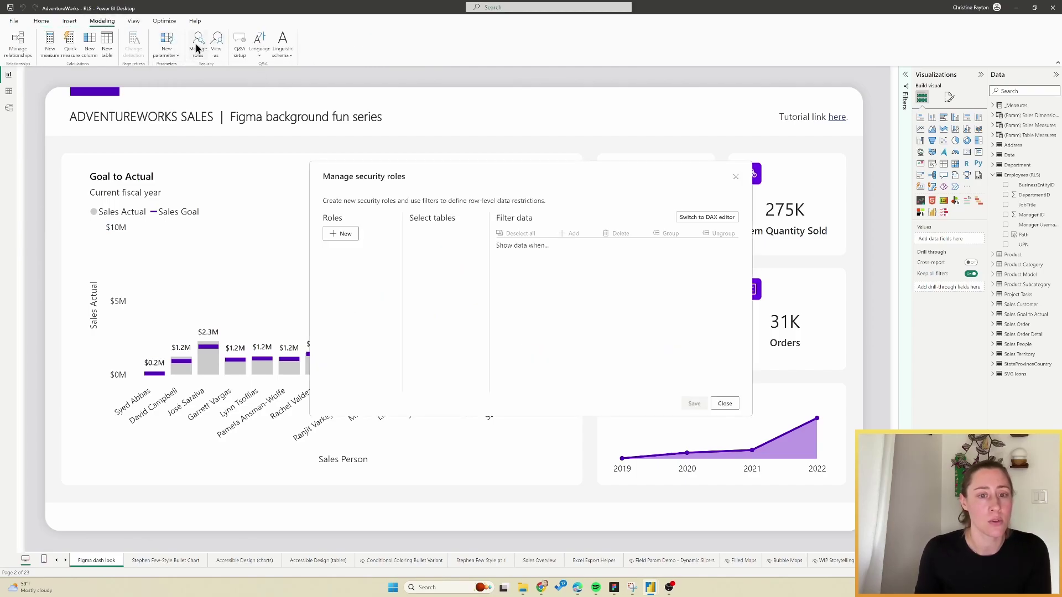
{"action": "left_click", "coordinate": [348, 235]}
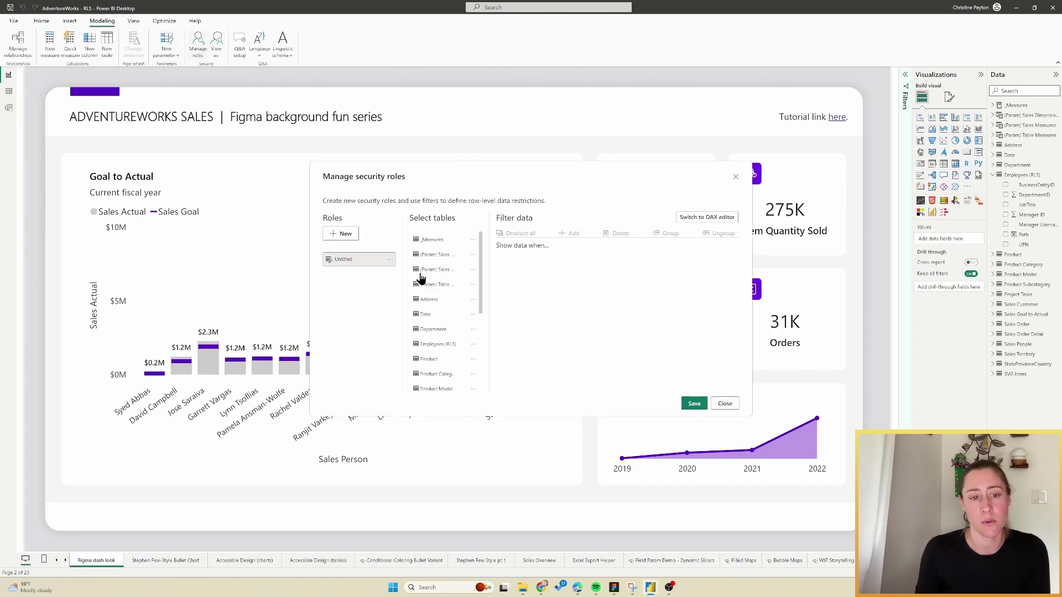
{"action": "left_click", "coordinate": [390, 260]}
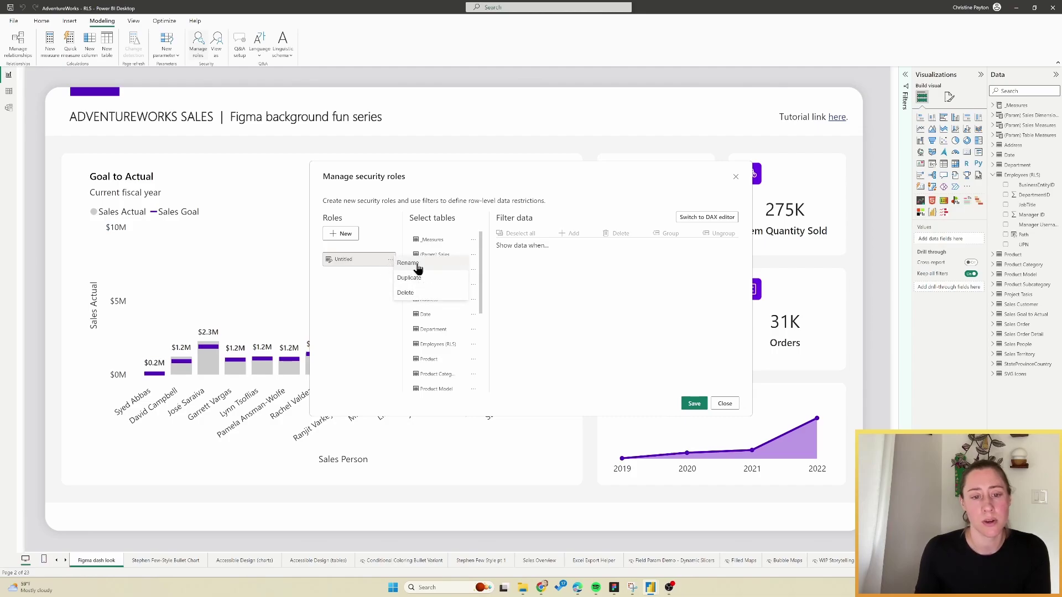
{"action": "left_click", "coordinate": [416, 269]}
{"action": "type", "text": "Management Hierarchy"}
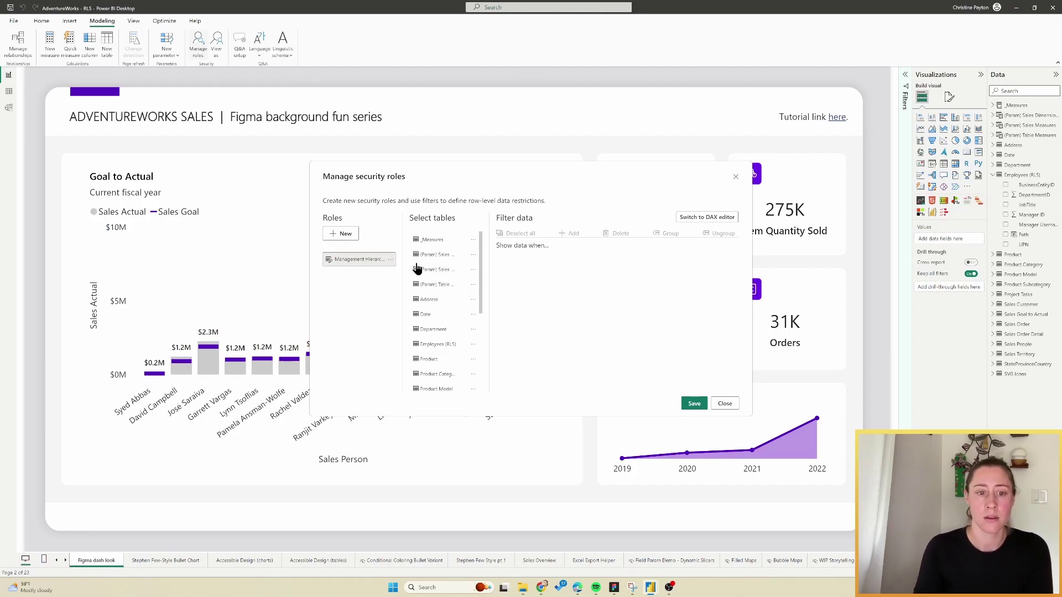
{"action": "key", "text": "Return"}
Switch the Employees (RLS) filter for the role to the DAX editor.
{"action": "scroll", "coordinate": [448, 302], "scroll_direction": "down", "scroll_amount": 1}
{"action": "scroll", "coordinate": [448, 303], "scroll_direction": "down", "scroll_amount": 1}
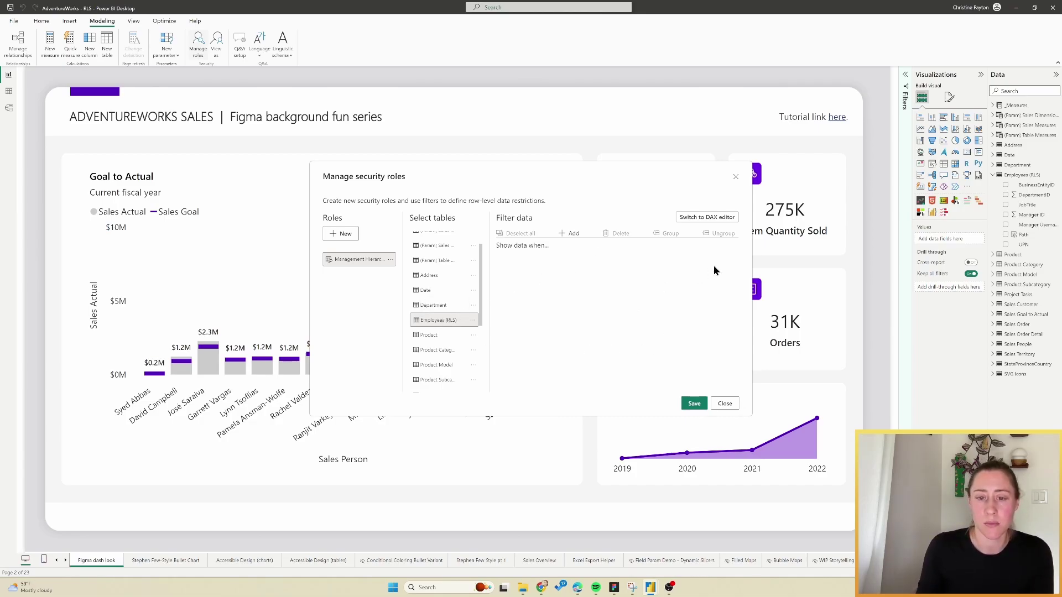
{"action": "left_click", "coordinate": [723, 220]}
Enter the filter PATHCONTAINS('Employees (RLS)'[Path], USERPRINCIPALNAME()) and save the role.
{"action": "left_click", "coordinate": [631, 248]}
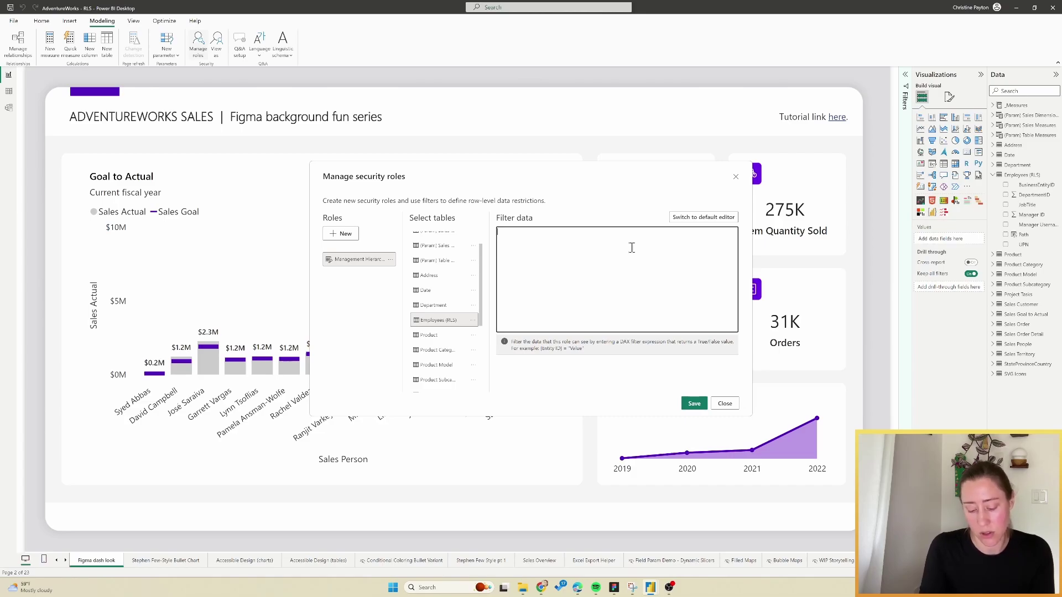
{"action": "type", "text": "PATHCON"}
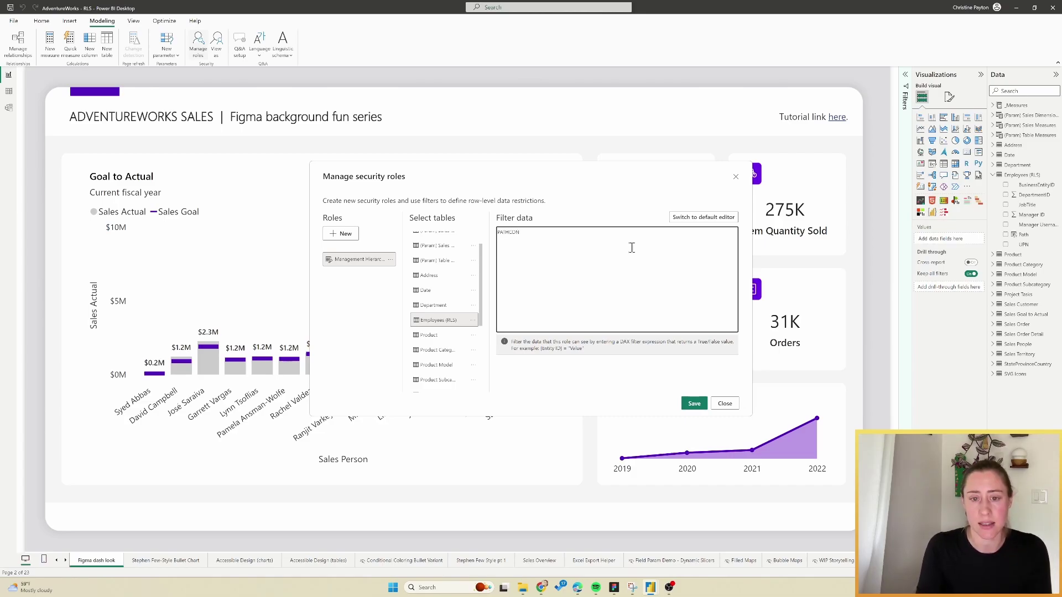
{"action": "type", "text": "TAINS("}
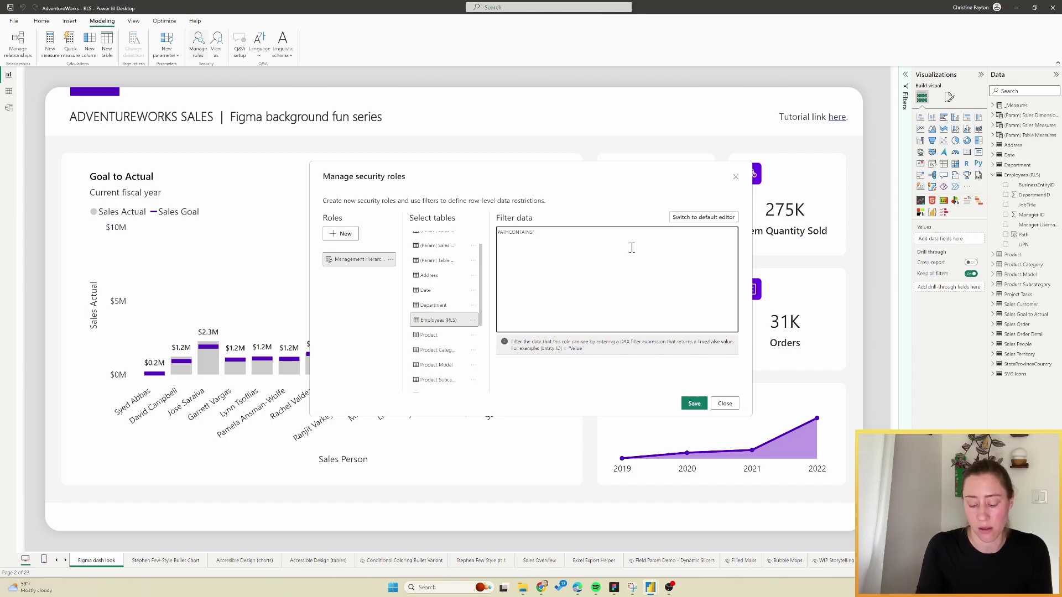
{"action": "type", "text": "'Employees (RLS)'[Path"}
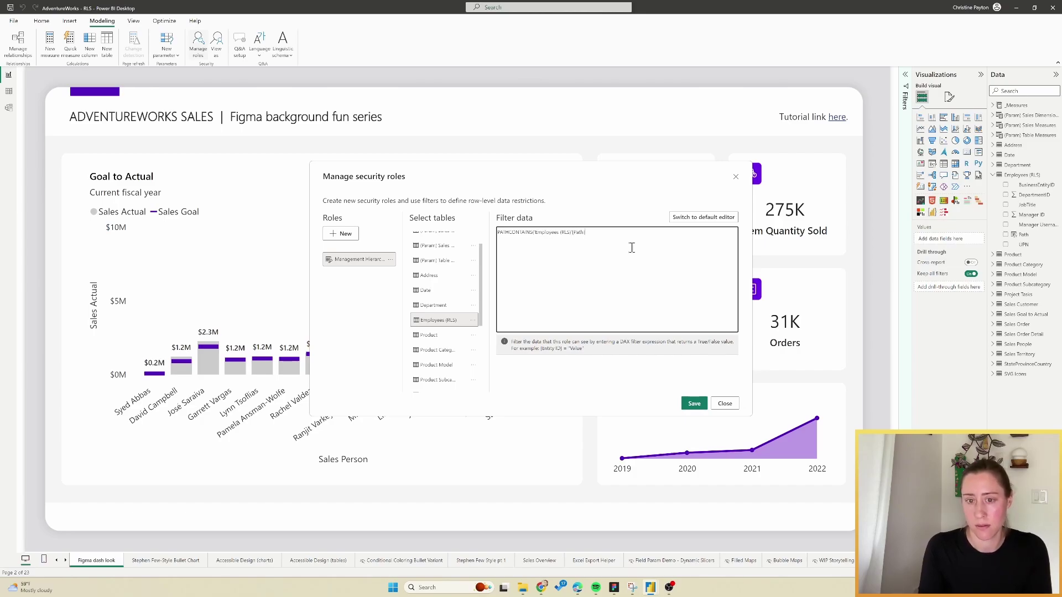
{"action": "type", "text": "]"}
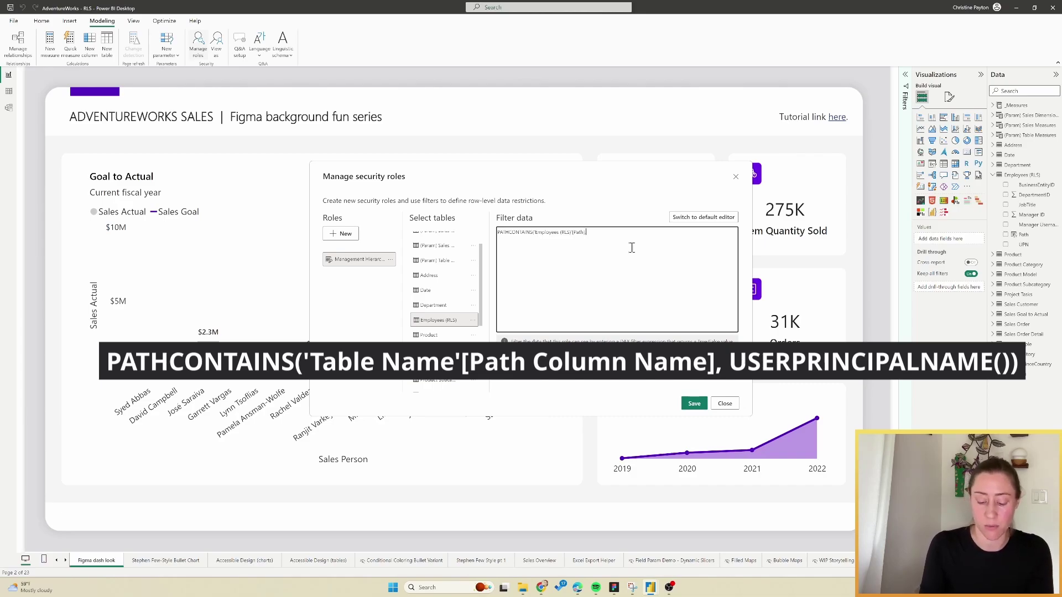
{"action": "type", "text": ",USERPRINCIPALNAME())"}
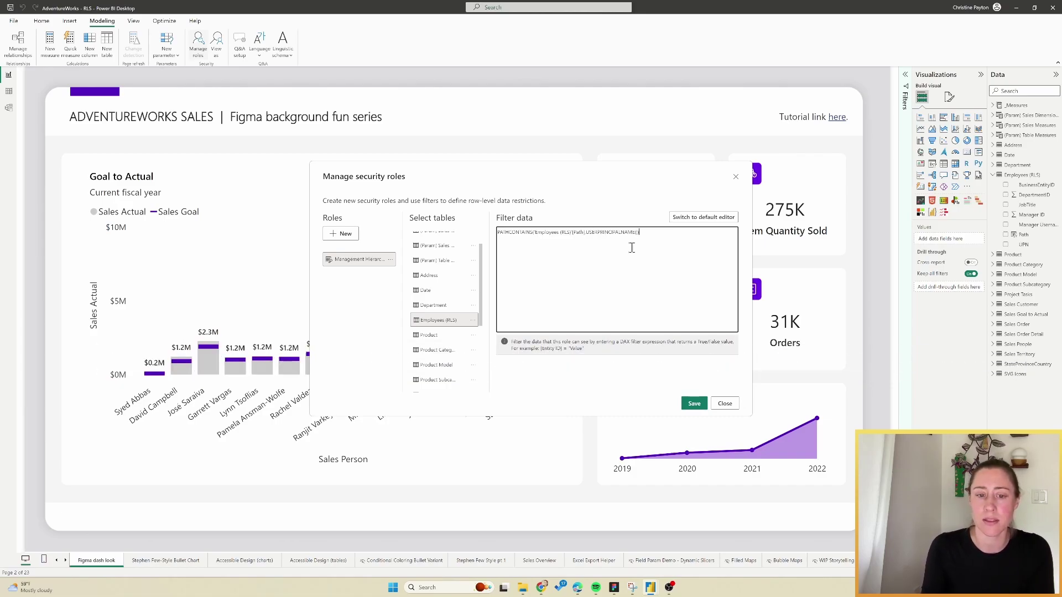
{"action": "left_click", "coordinate": [698, 406]}
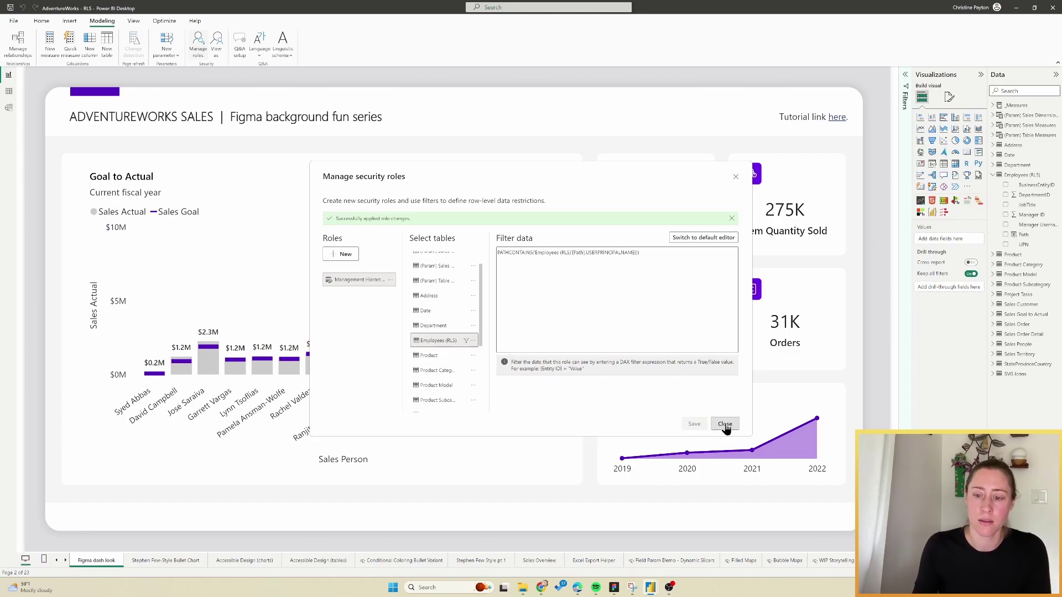
Preview the report as a specific user's e-mail under Management Hierarchy, showing $63M sales and 2,989 orders.
{"action": "left_click", "coordinate": [725, 425]}
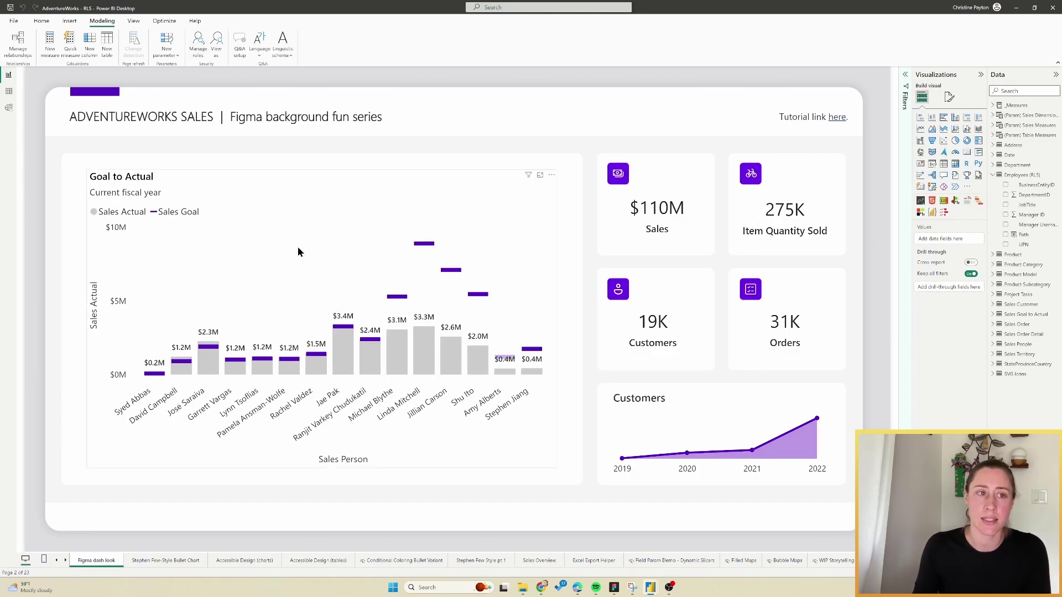
{"action": "left_click", "coordinate": [217, 40]}
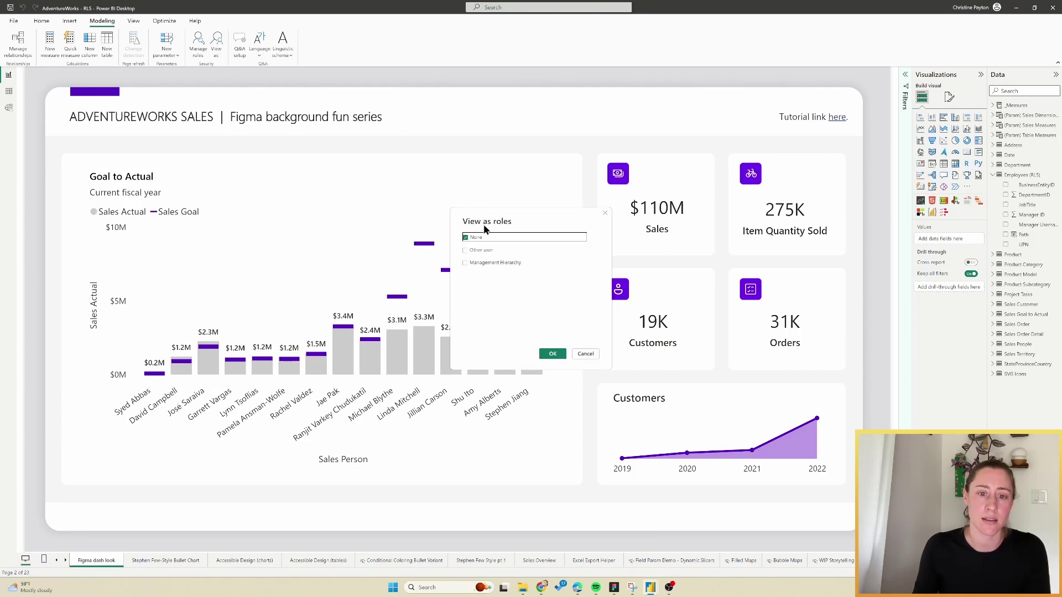
{"action": "left_click", "coordinate": [466, 250]}
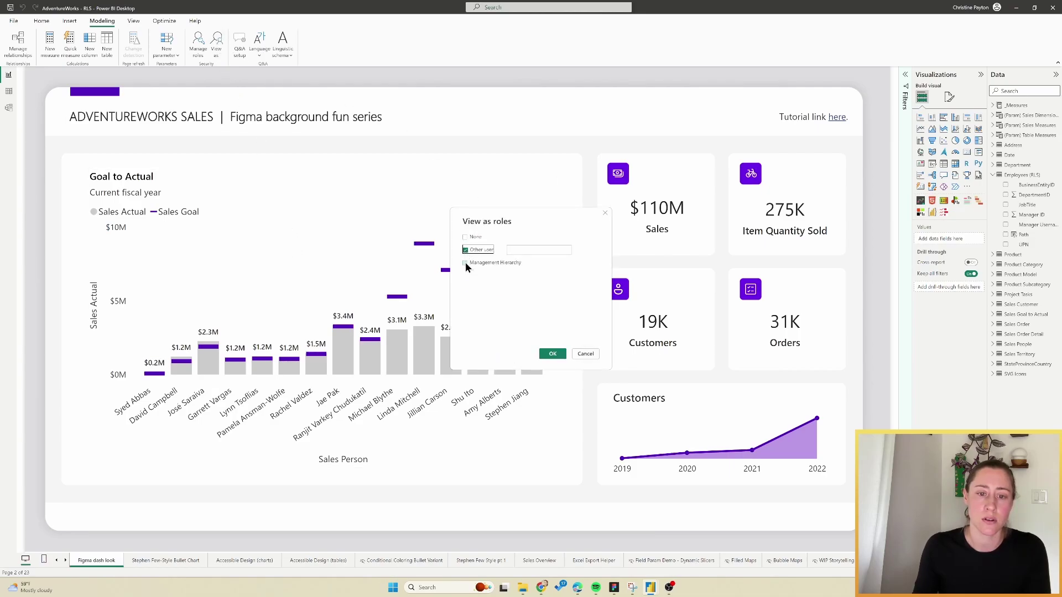
{"action": "left_click", "coordinate": [465, 263]}
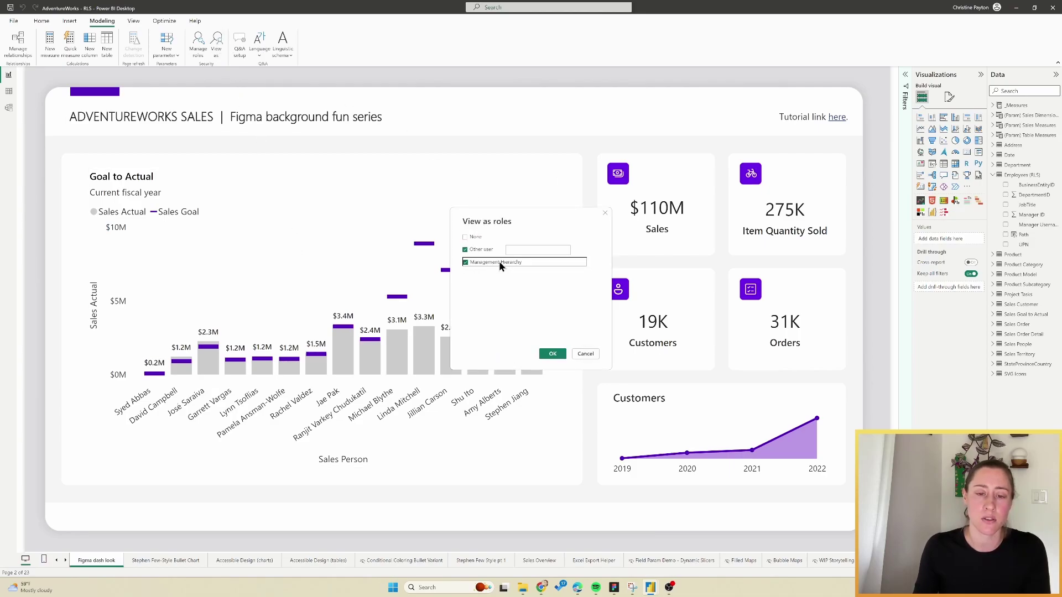
{"action": "left_click", "coordinate": [539, 250]}
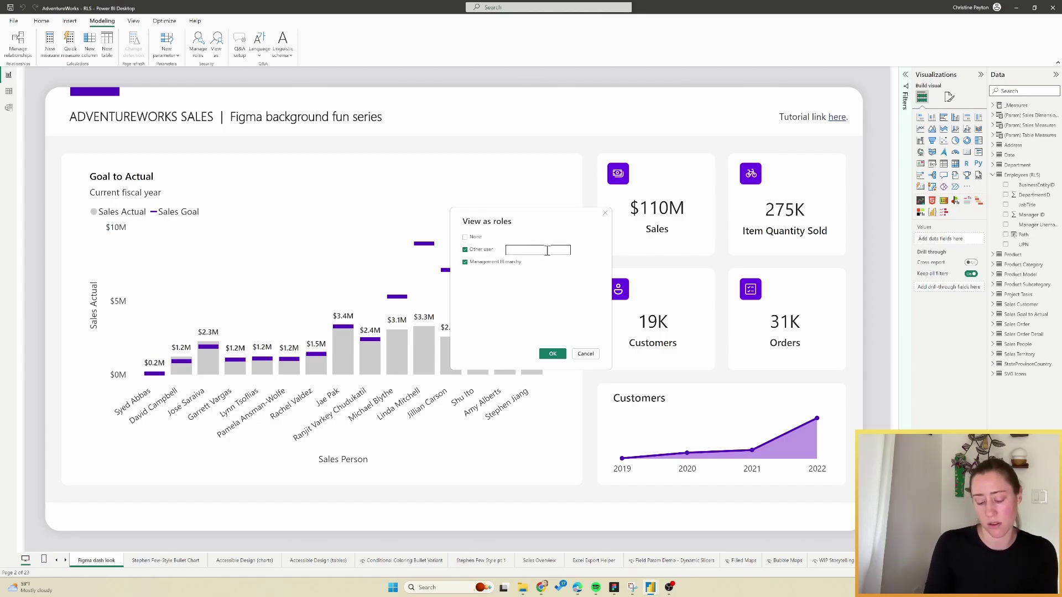
{"action": "left_click", "coordinate": [552, 353]}
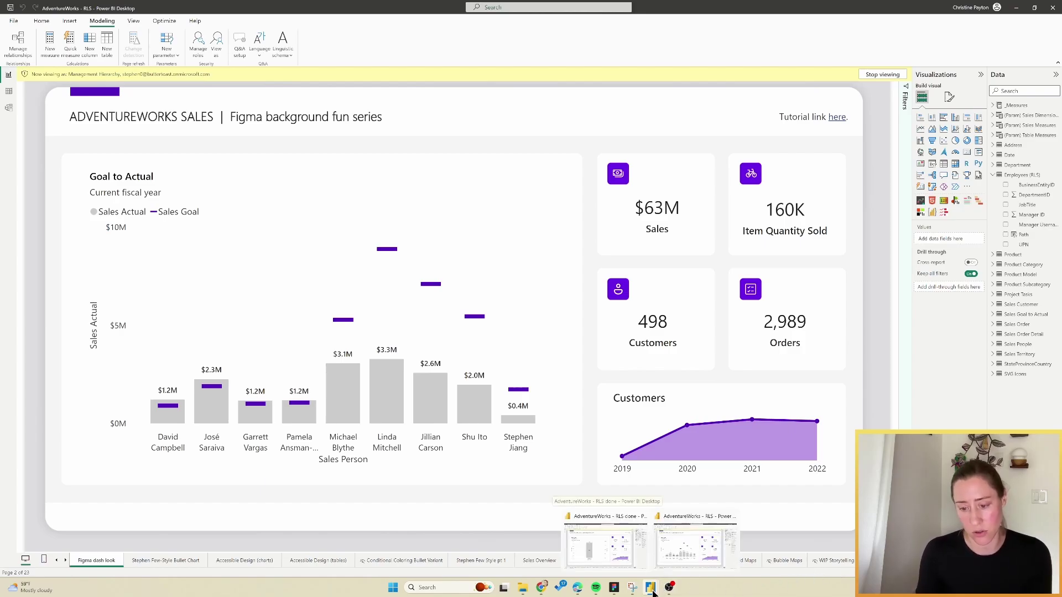
In the browser, open Security for the AdventureWorks - RLS dataset in My workspace.
{"action": "left_click", "coordinate": [608, 589]}
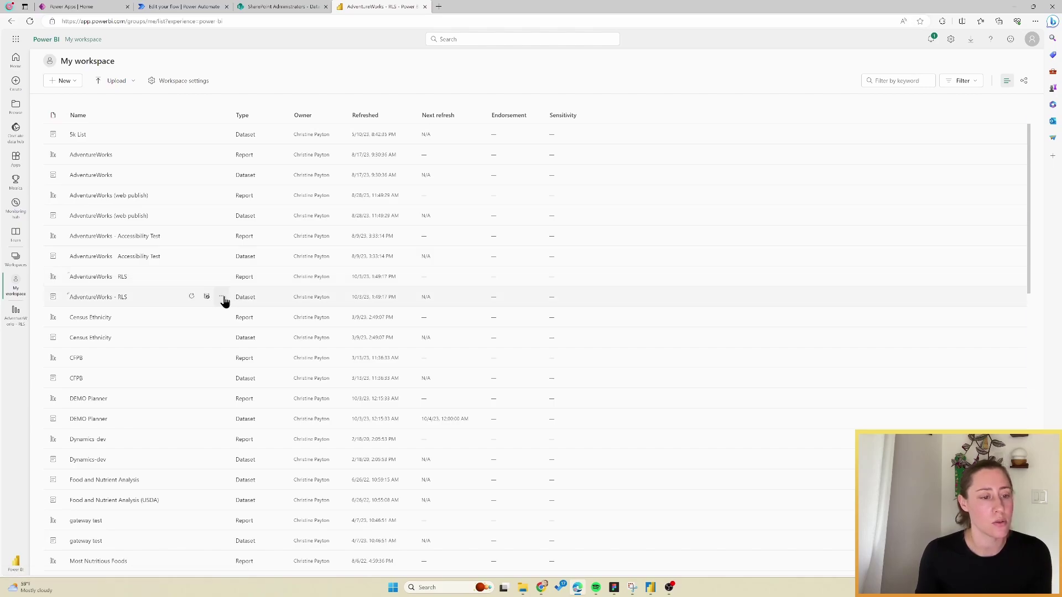
{"action": "left_click", "coordinate": [221, 301]}
{"action": "left_click", "coordinate": [228, 406]}
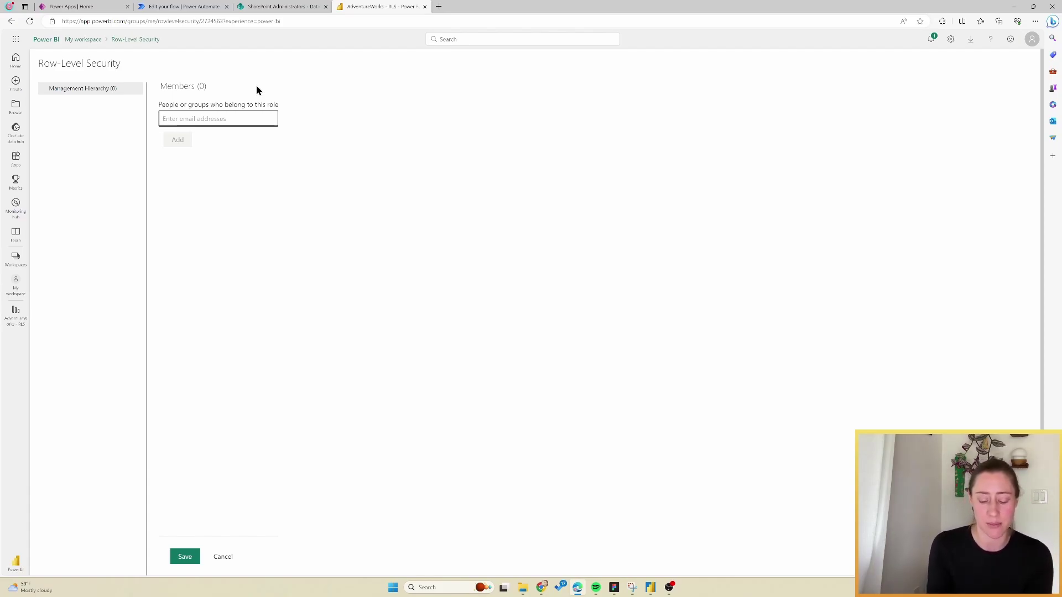
Add the All Employees group to the Management Hierarchy role and save.
{"action": "type", "text": "all employ"}
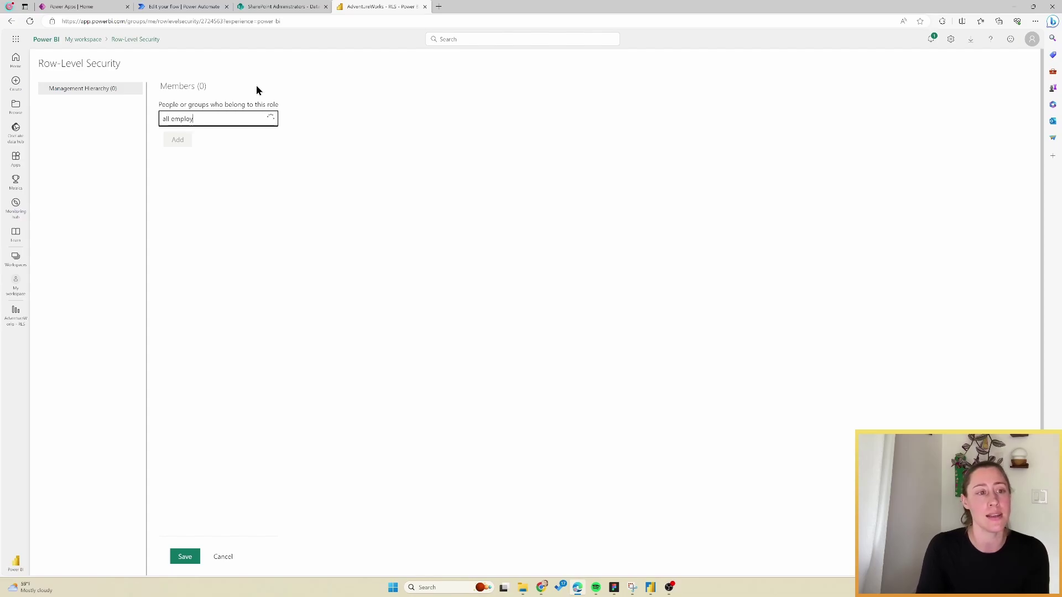
{"action": "left_click", "coordinate": [200, 135]}
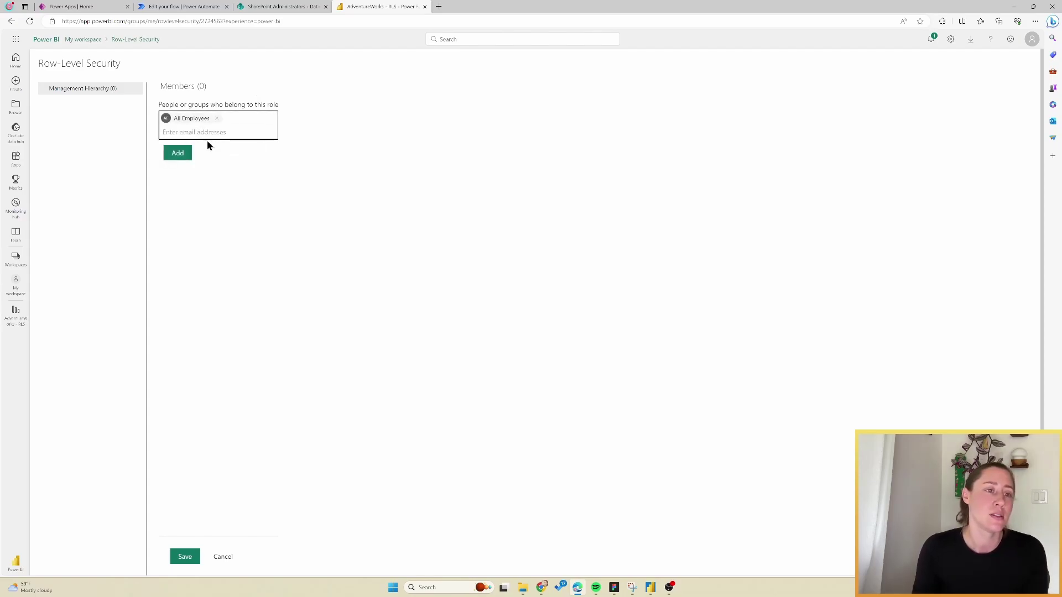
{"action": "left_click", "coordinate": [178, 154]}
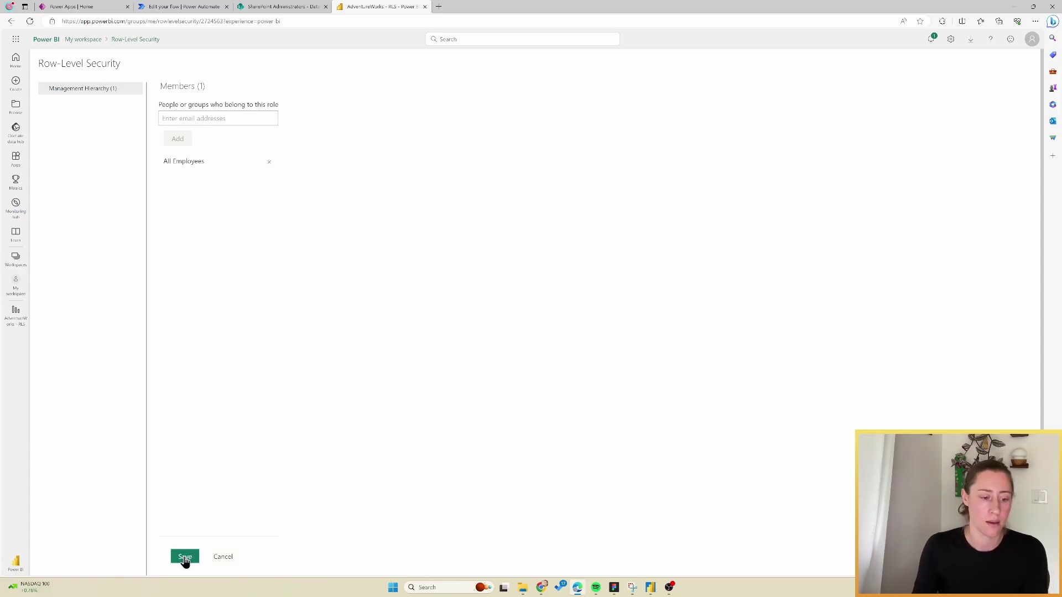
{"action": "left_click", "coordinate": [184, 559]}
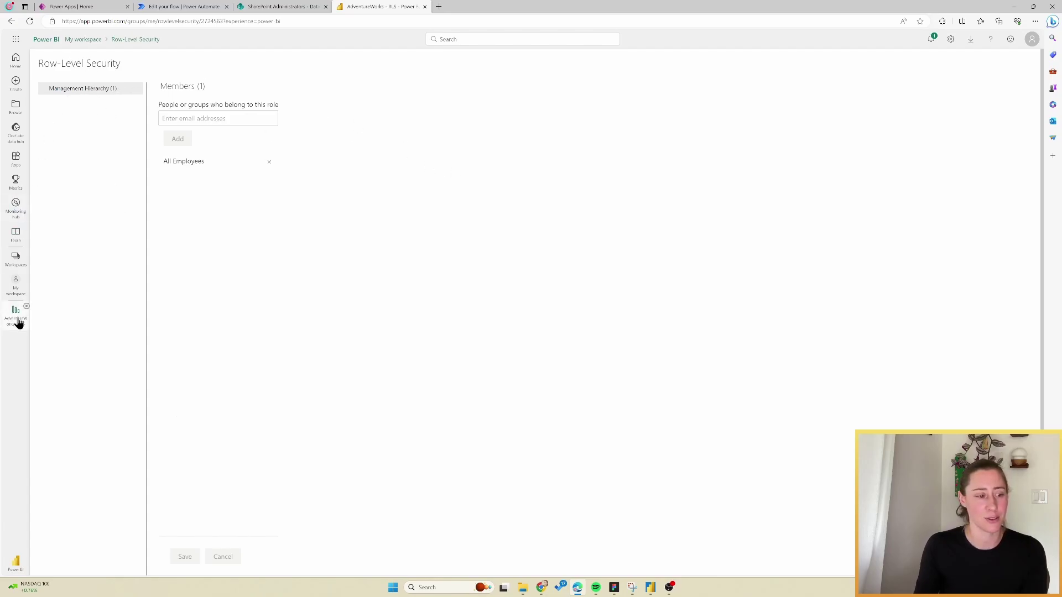
Go back to My workspace to see the AdventureWorks - RLS report and dataset.
{"action": "left_click", "coordinate": [17, 285]}
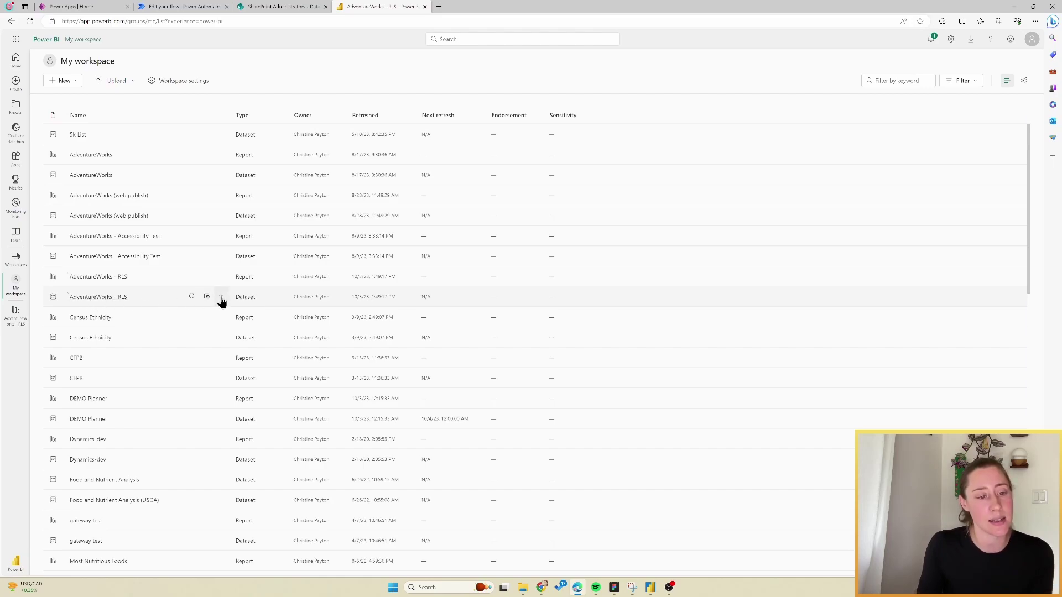
From the AdventureWorks - RLS dataset's security settings, test the Management Hierarchy role.
{"action": "left_click", "coordinate": [222, 298]}
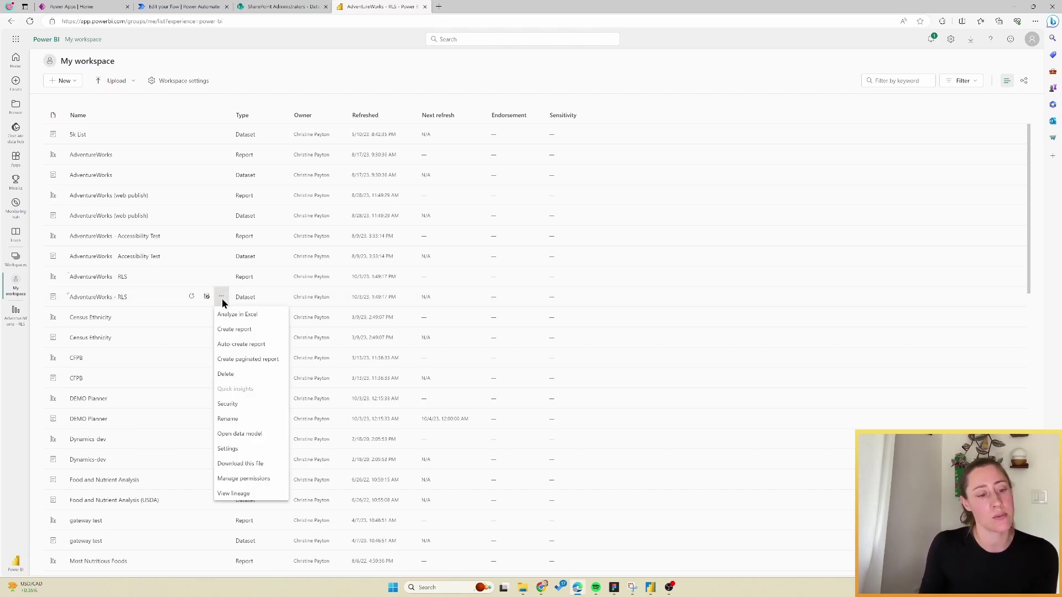
{"action": "left_click", "coordinate": [245, 405]}
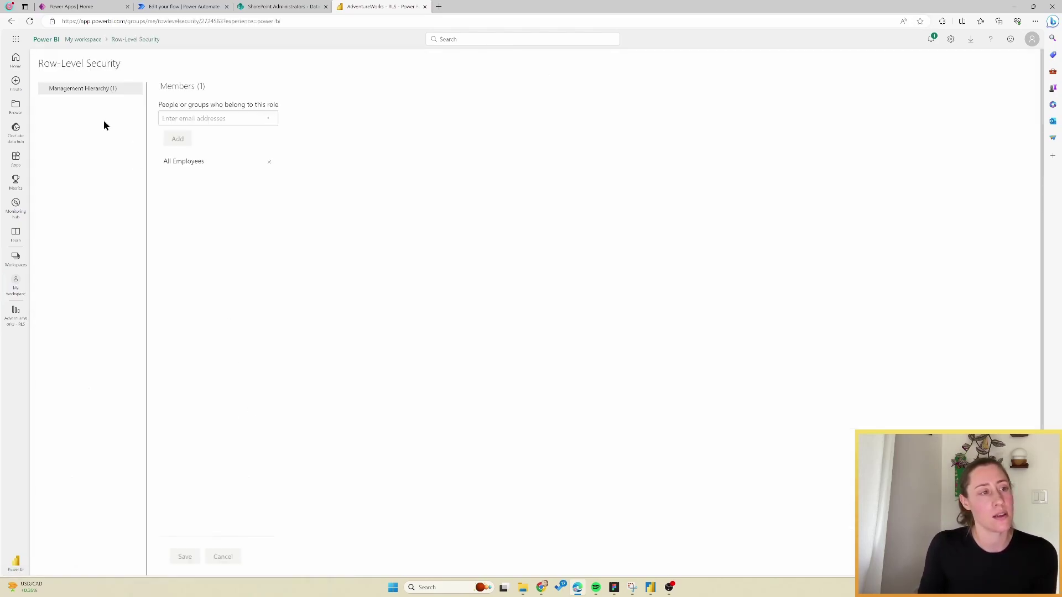
{"action": "left_click", "coordinate": [139, 89]}
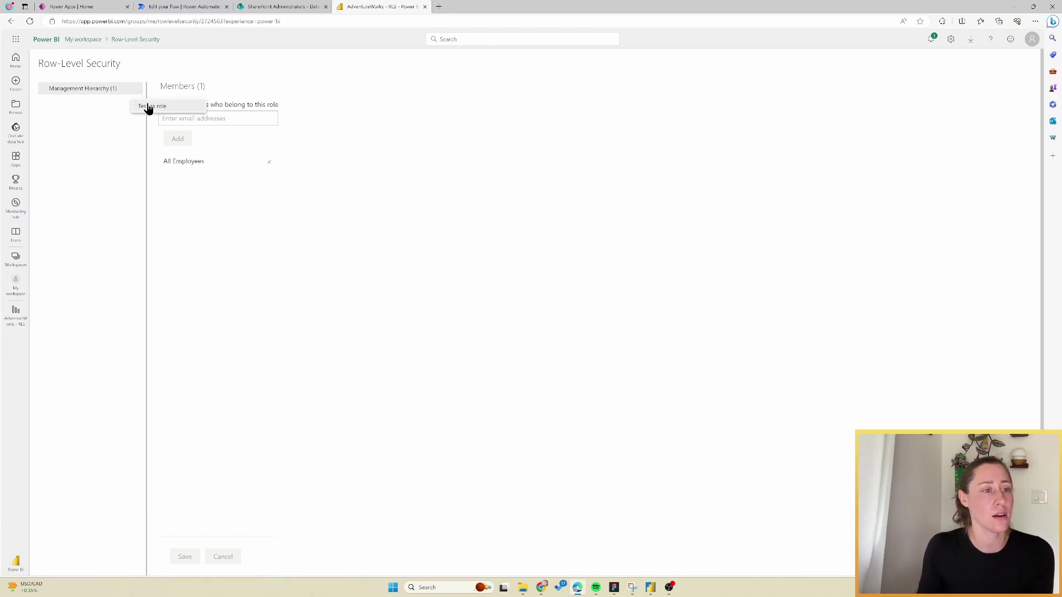
{"action": "left_click", "coordinate": [149, 106]}
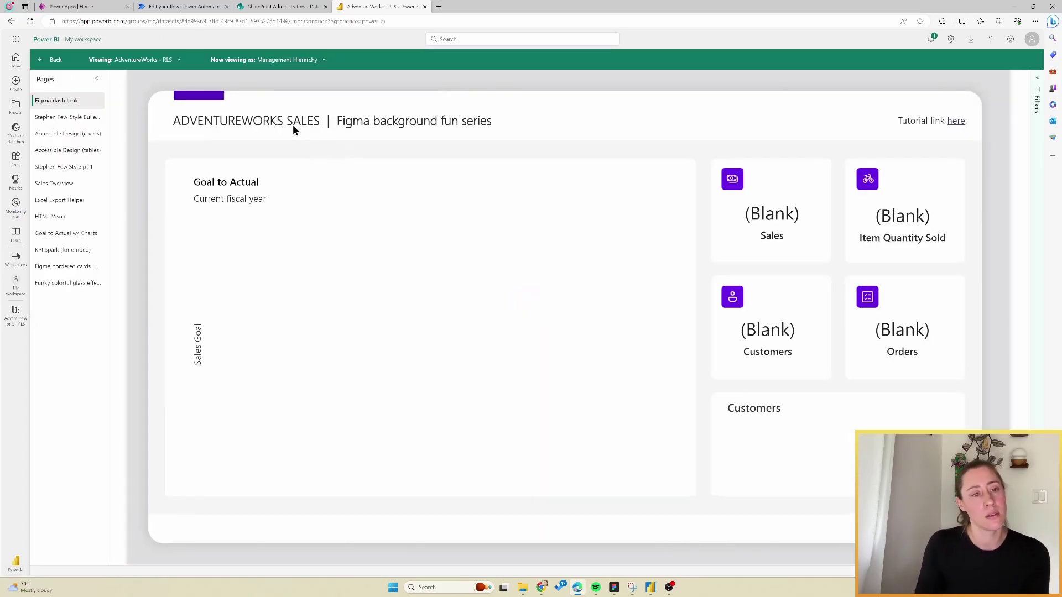
View the report as a specific salesperson chosen from the suggestions and apply it.
{"action": "left_click", "coordinate": [323, 61]}
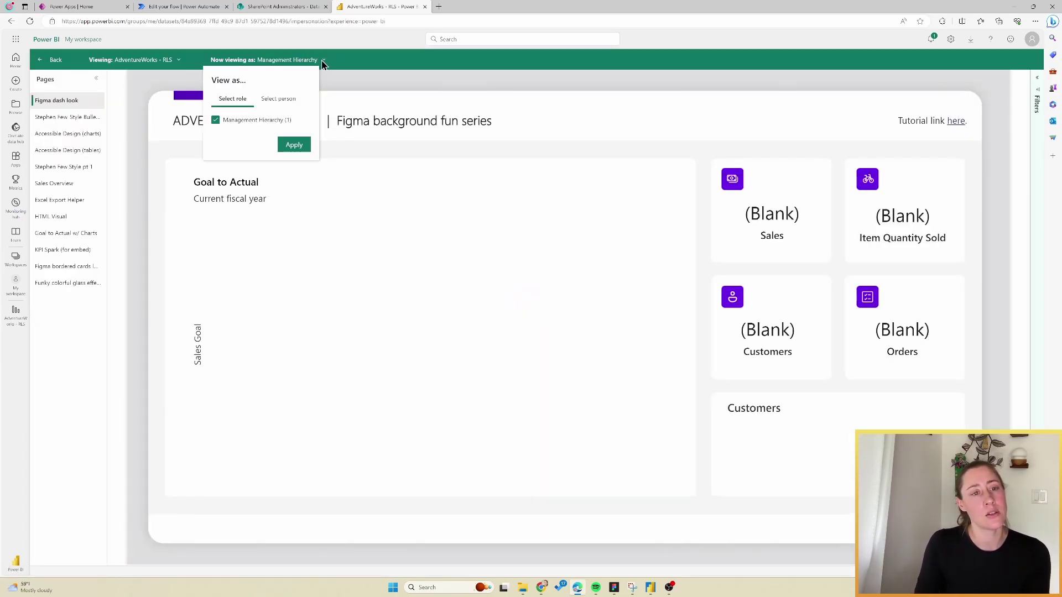
{"action": "left_click", "coordinate": [279, 102]}
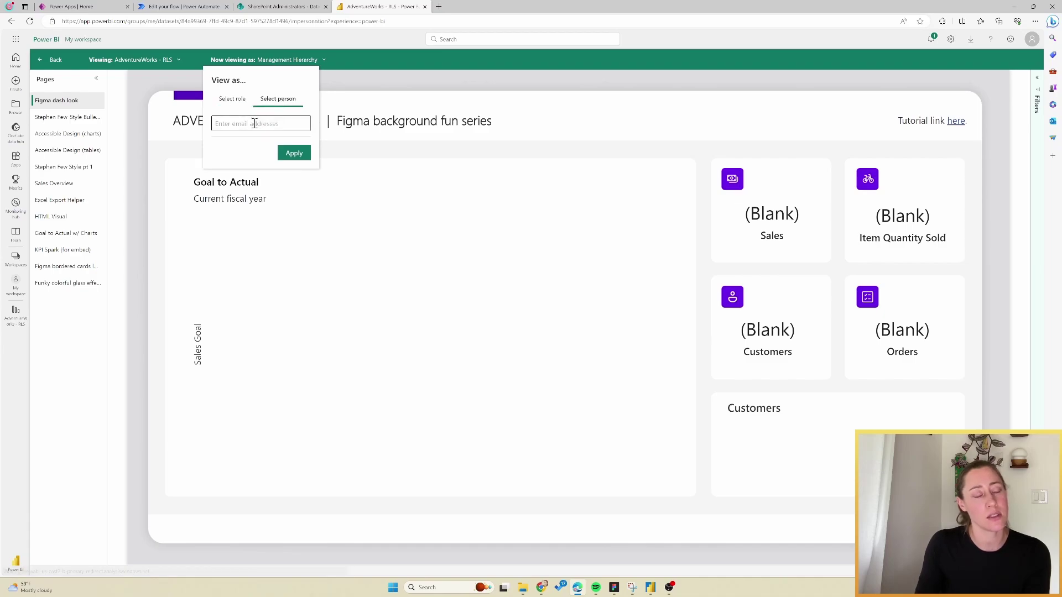
{"action": "left_click", "coordinate": [253, 123]}
{"action": "type", "text": "step"}
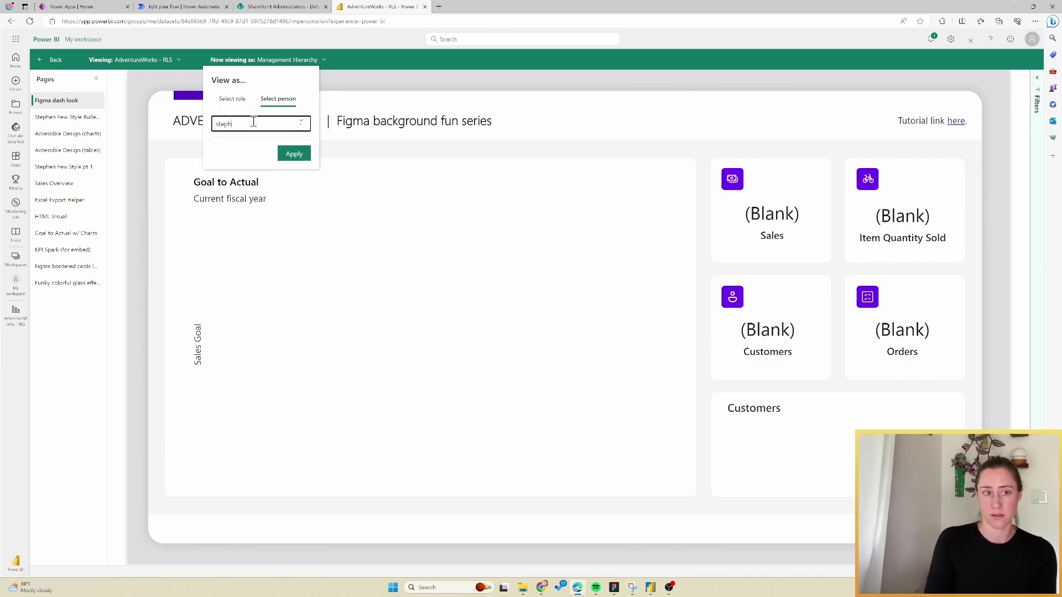
{"action": "type", "text": "h"}
{"action": "left_click", "coordinate": [253, 143]}
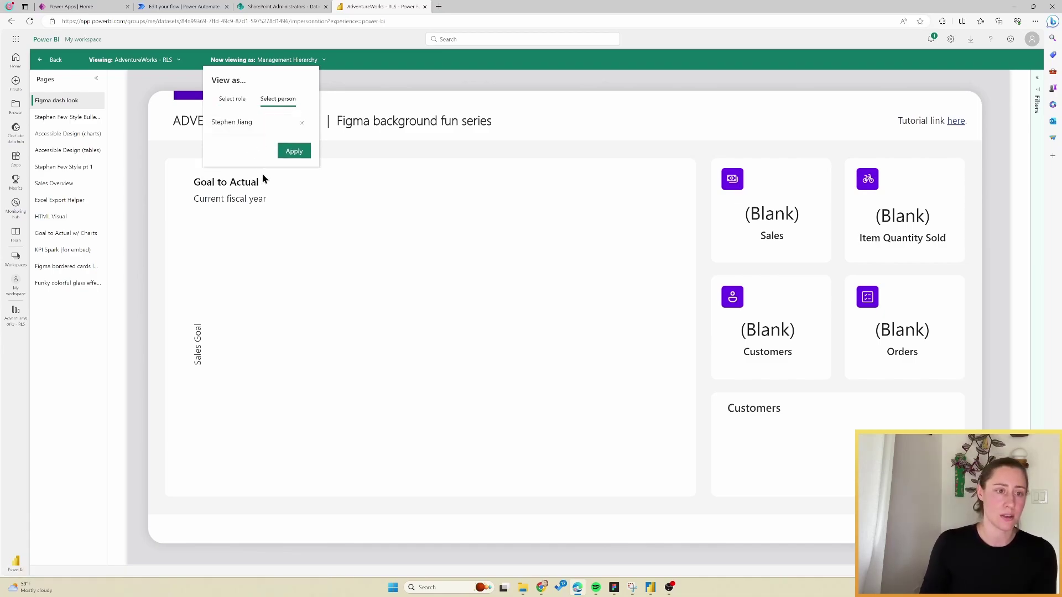
{"action": "left_click", "coordinate": [289, 152]}
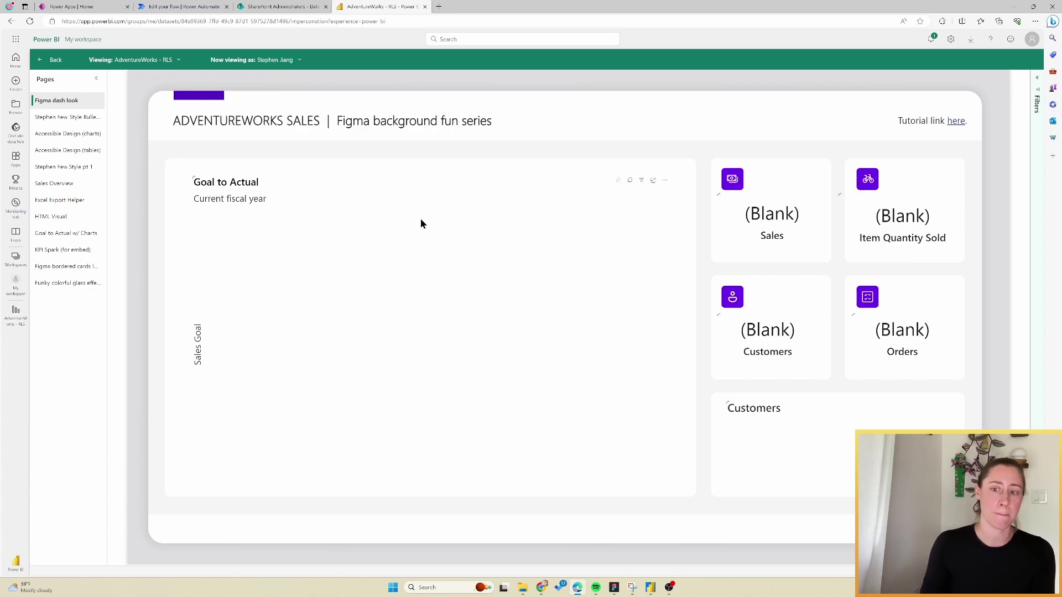